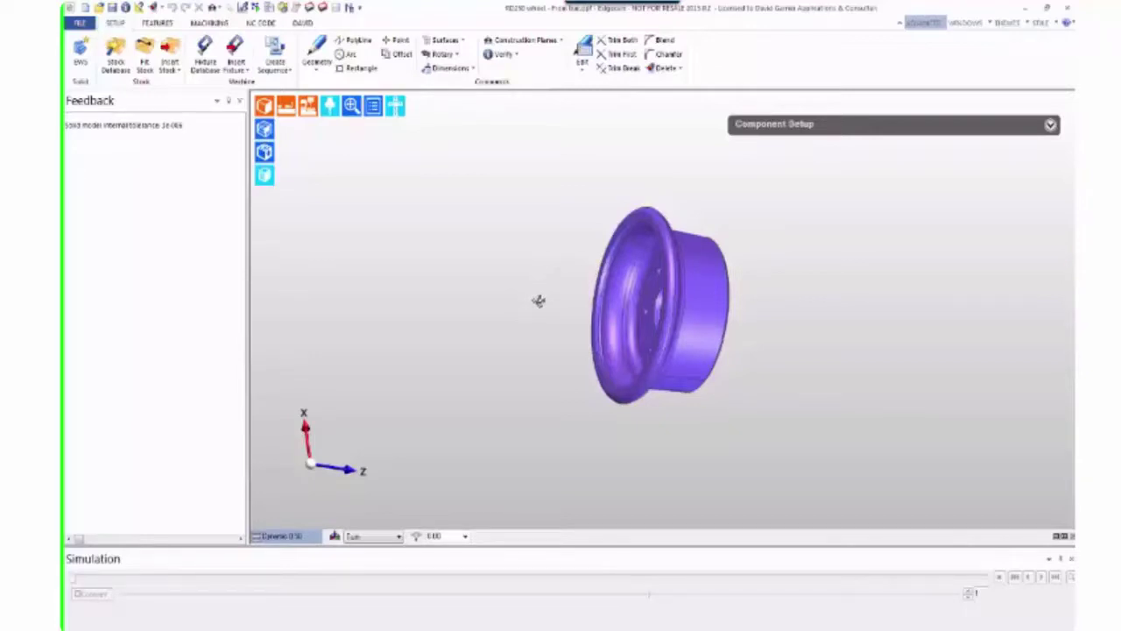
Run the Feature Finder on the wheel for turning features with the Full Envelope option and all individual profile types off.
middle_drag(768, 343, 575, 291)
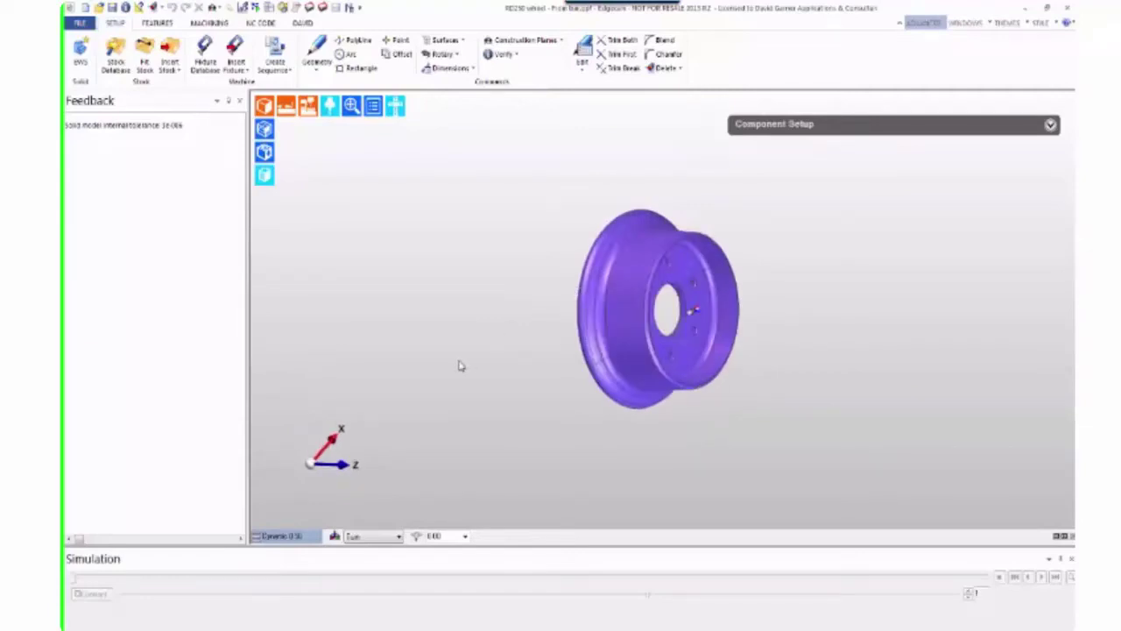
click(158, 23)
click(90, 54)
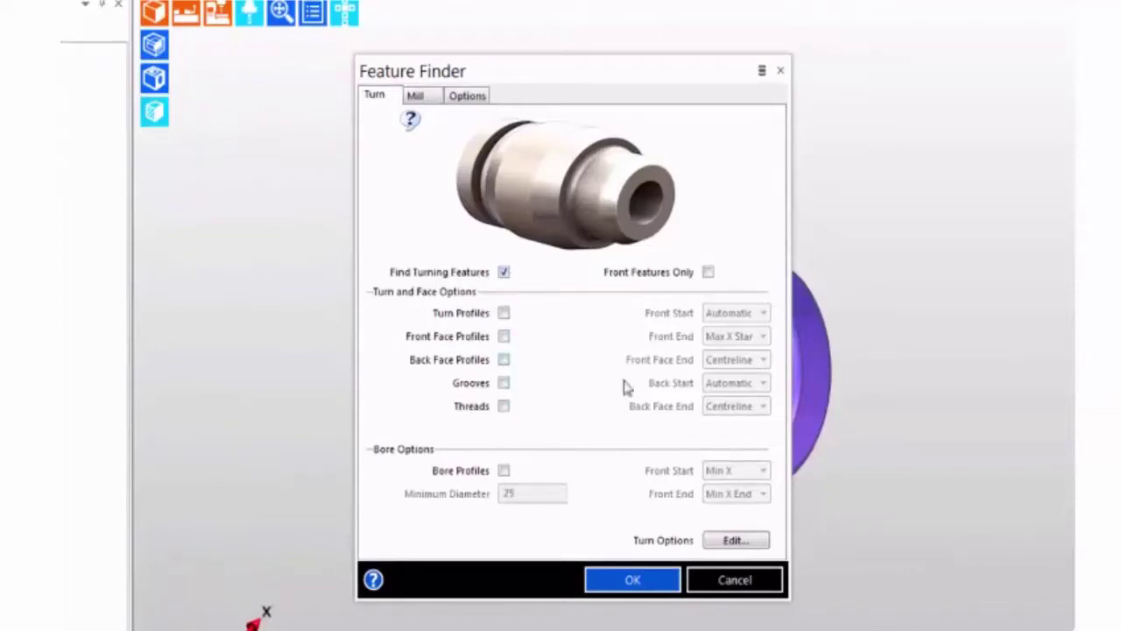
click(732, 542)
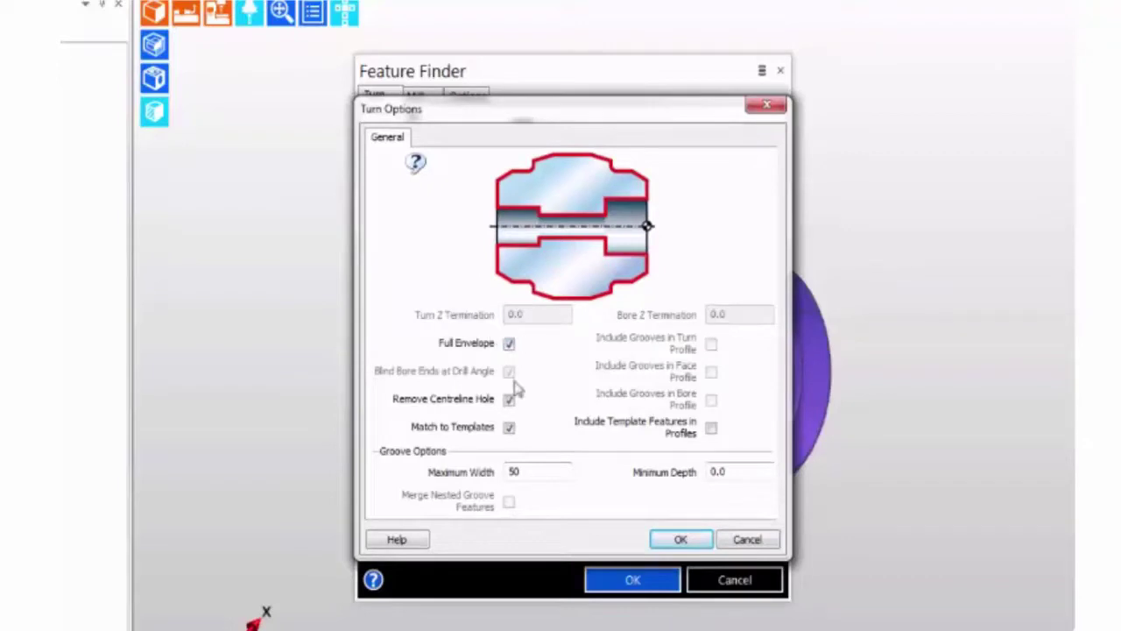
click(663, 542)
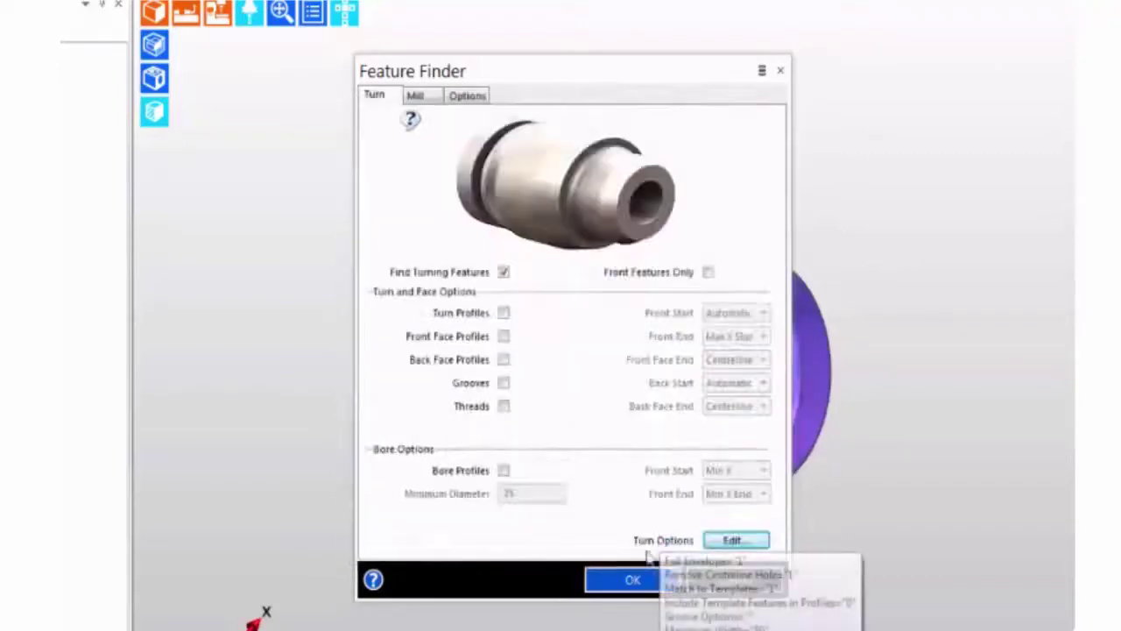
click(618, 558)
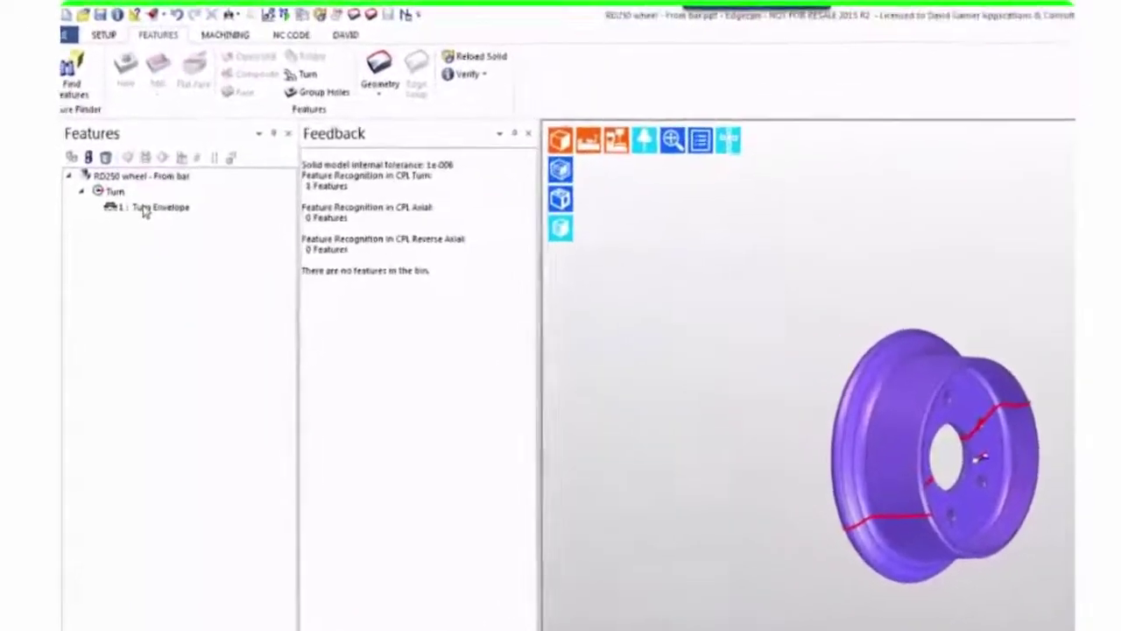
Close the Feedback window and set the turn envelope feature's colour to grey on the Turn Envelope layer.
click(528, 133)
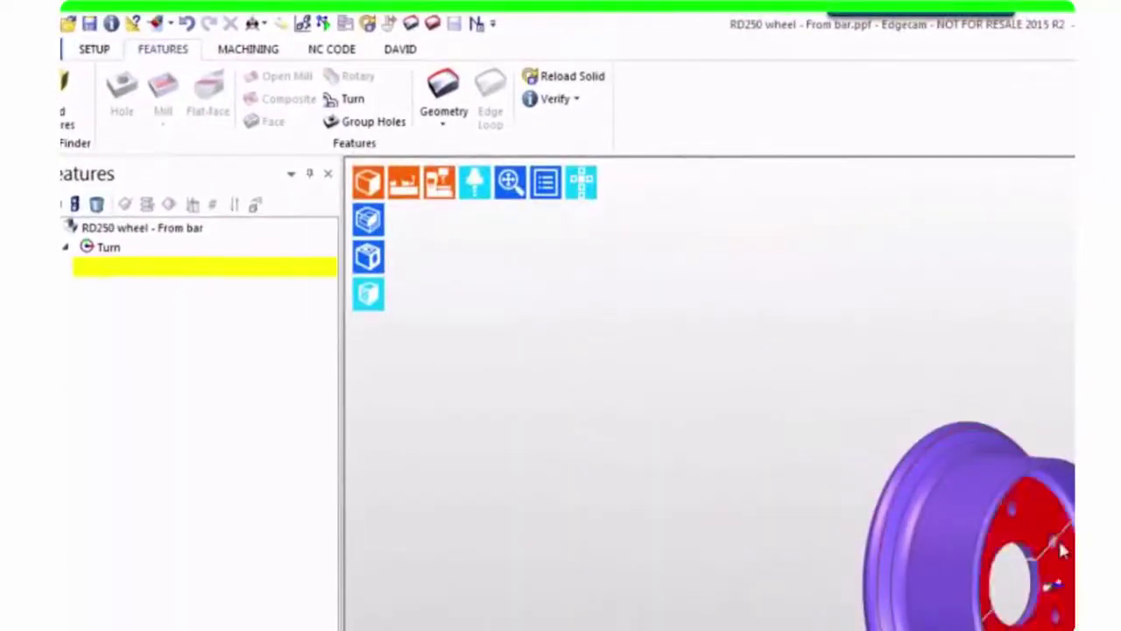
double_click(136, 273)
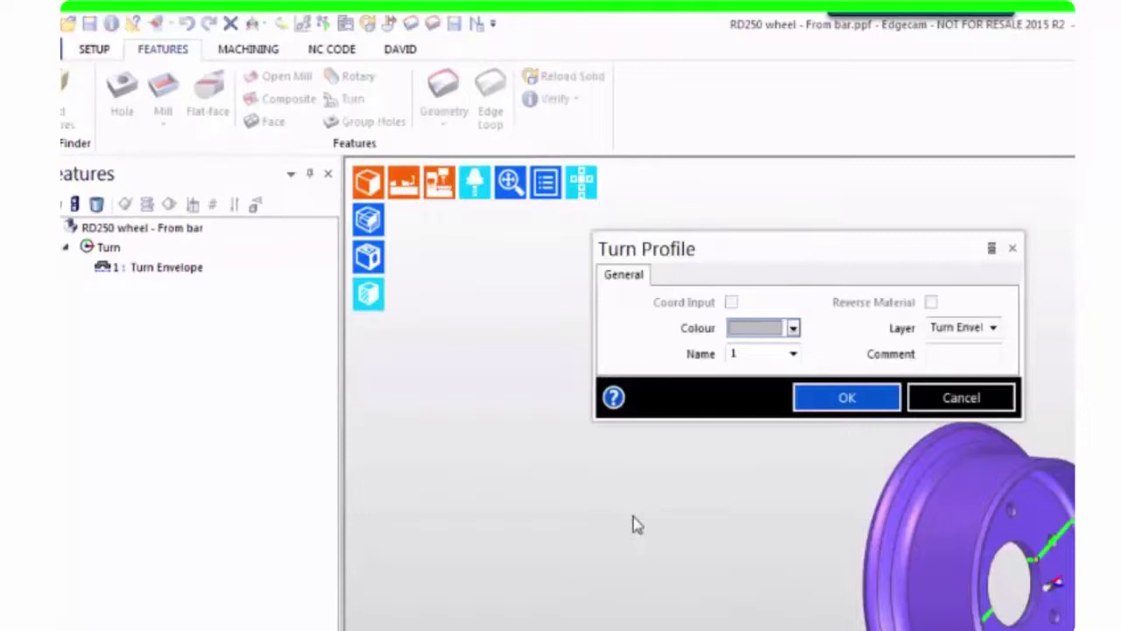
click(843, 399)
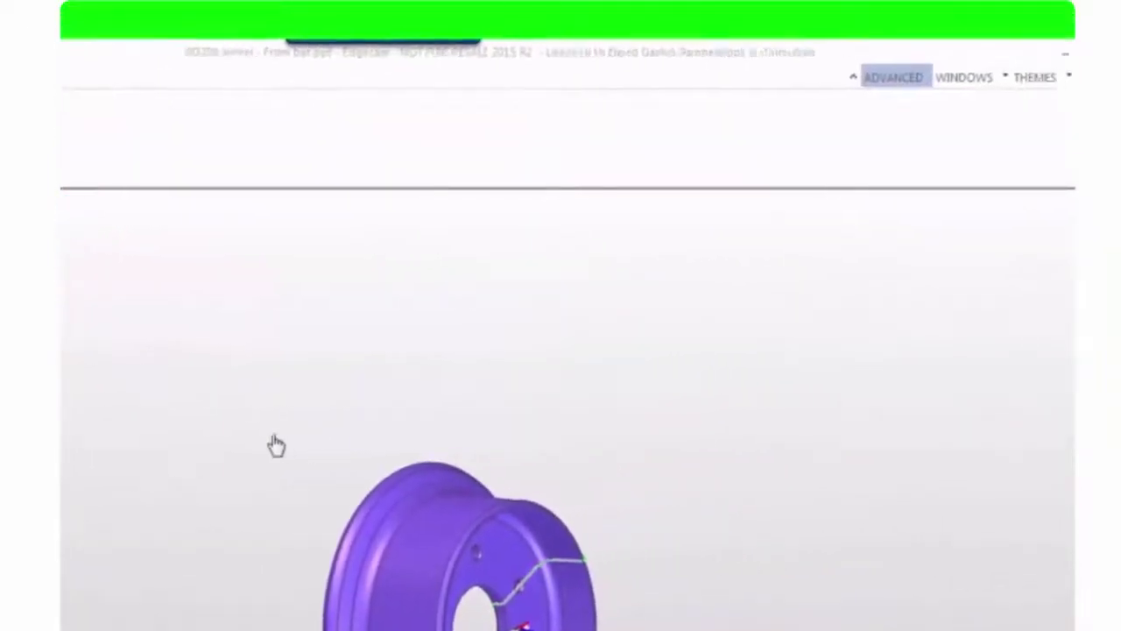
Display the list of layers and show only the Turn Envelope layer.
click(963, 77)
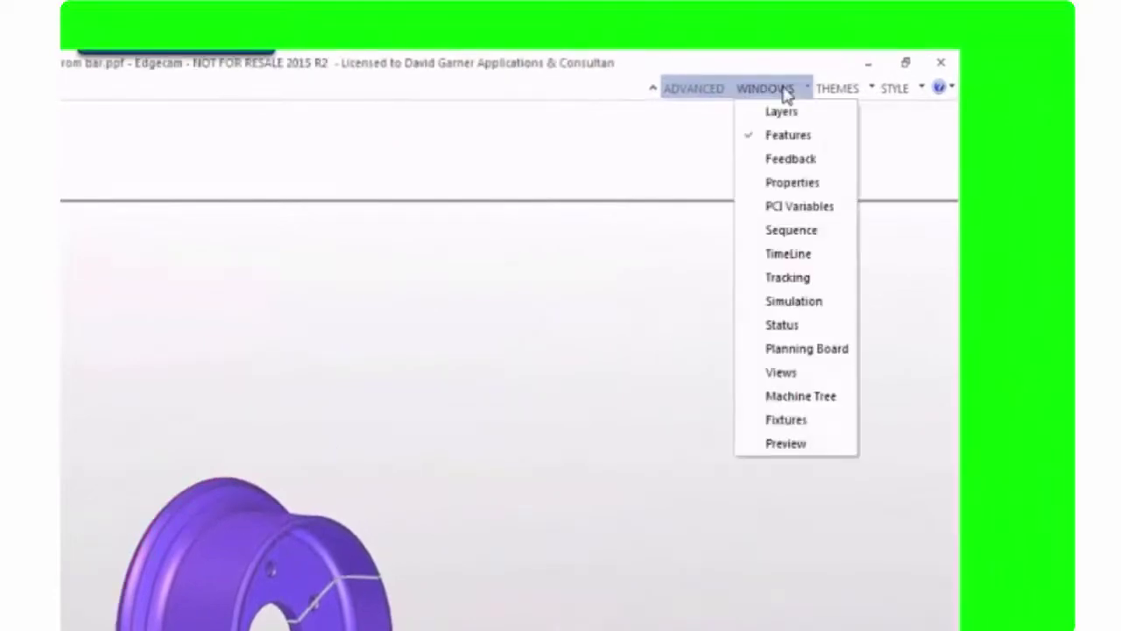
click(783, 112)
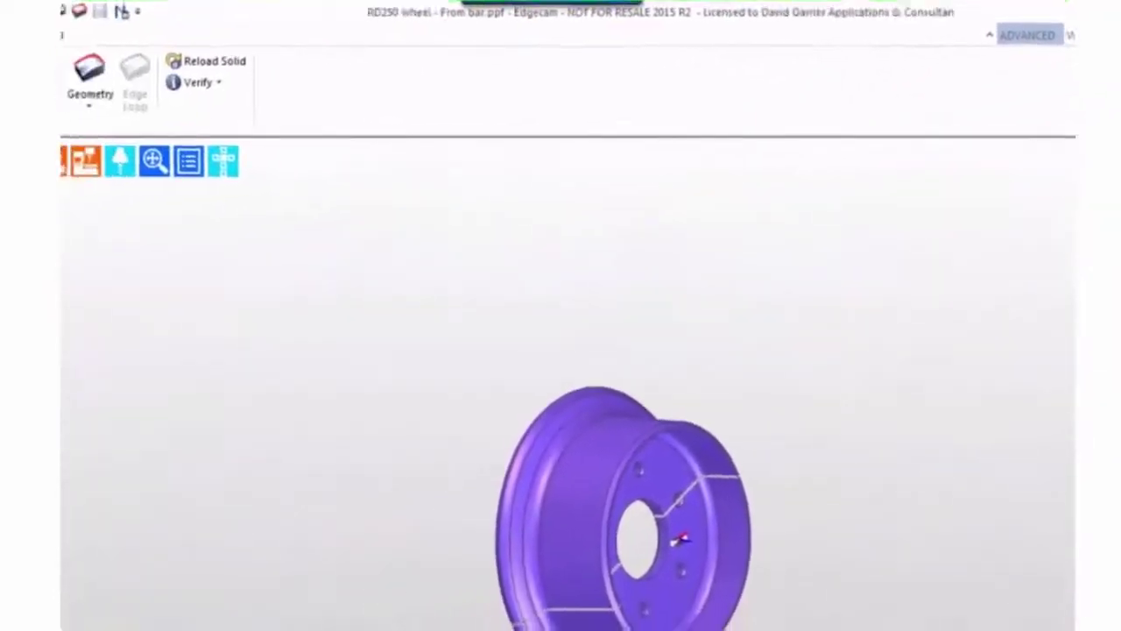
click(146, 243)
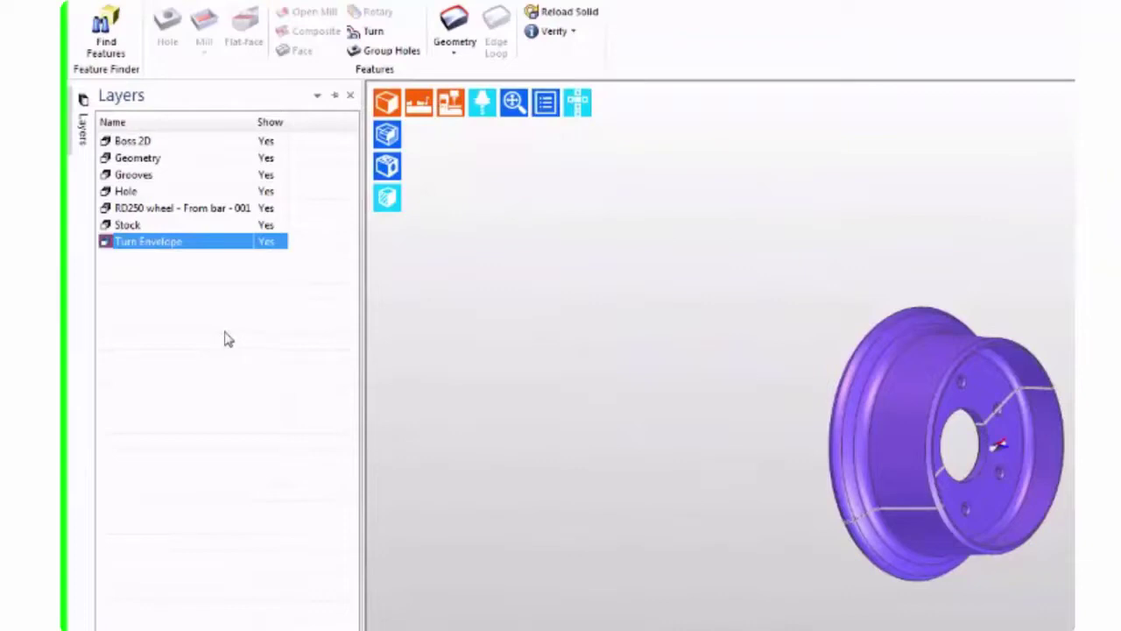
right_click(177, 251)
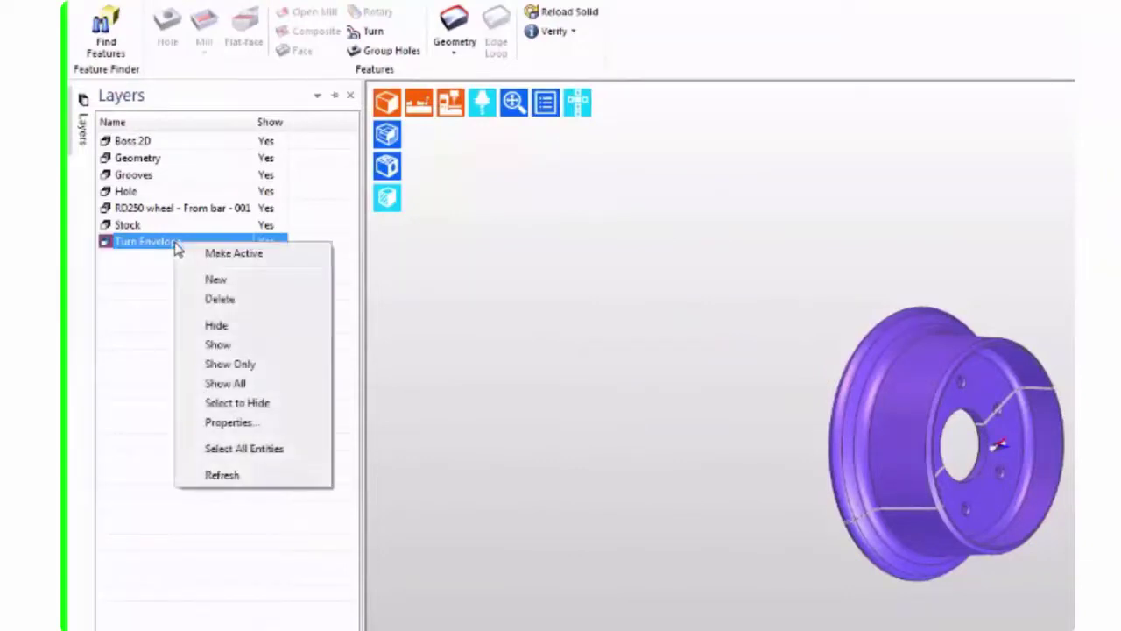
click(229, 366)
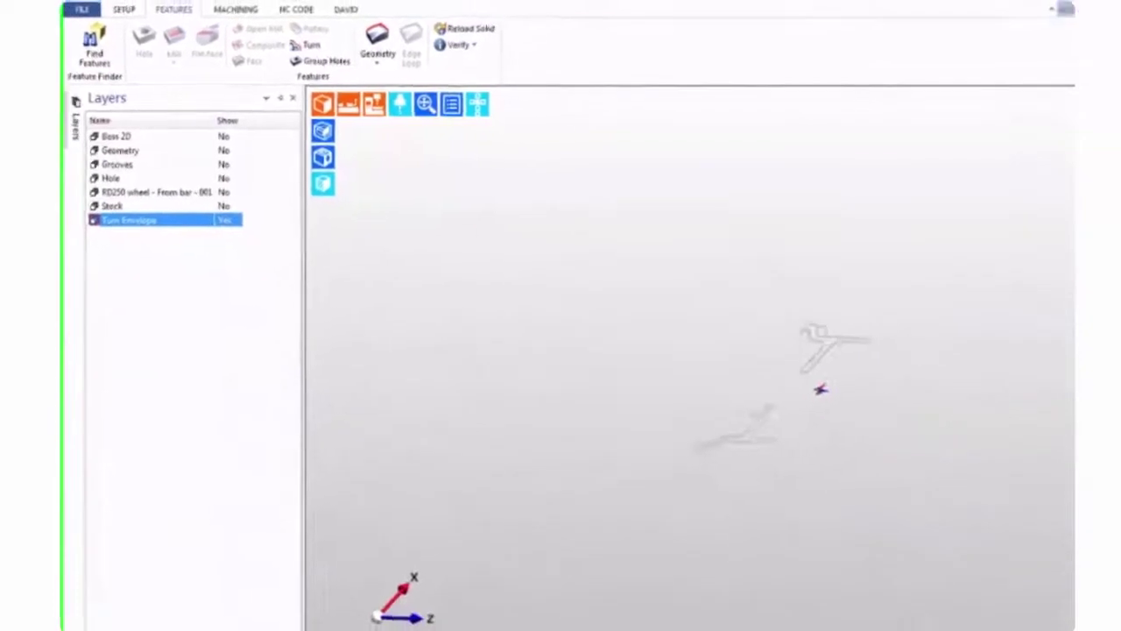
Switch to the Turn view and enlarge the envelope profile in the ZX plane.
click(300, 623)
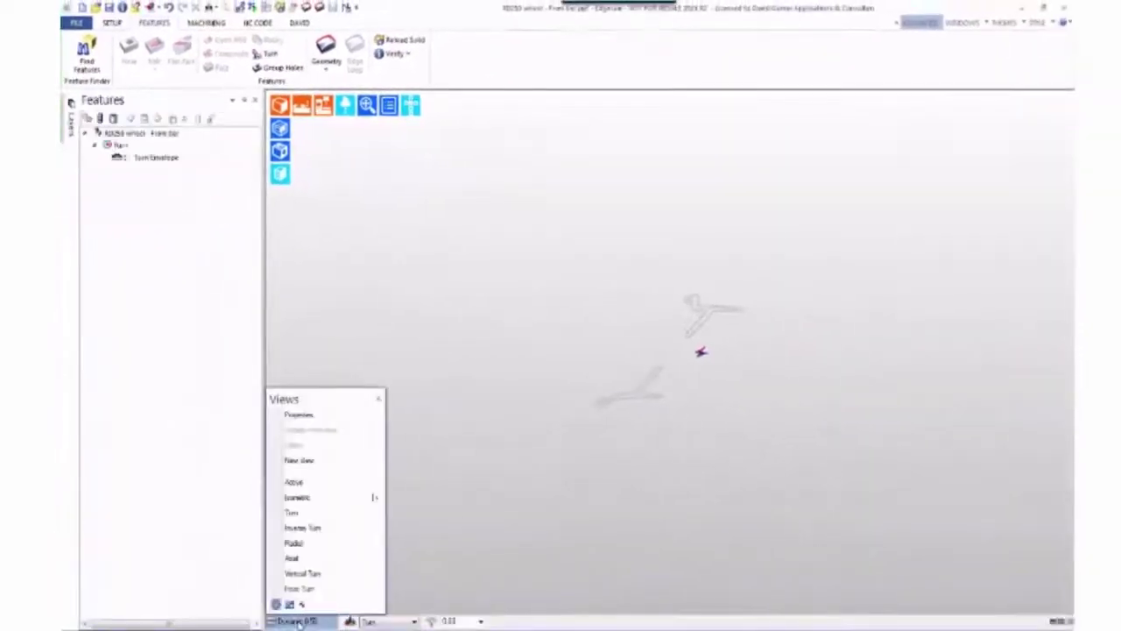
click(293, 512)
scroll(505, 324, up, 4)
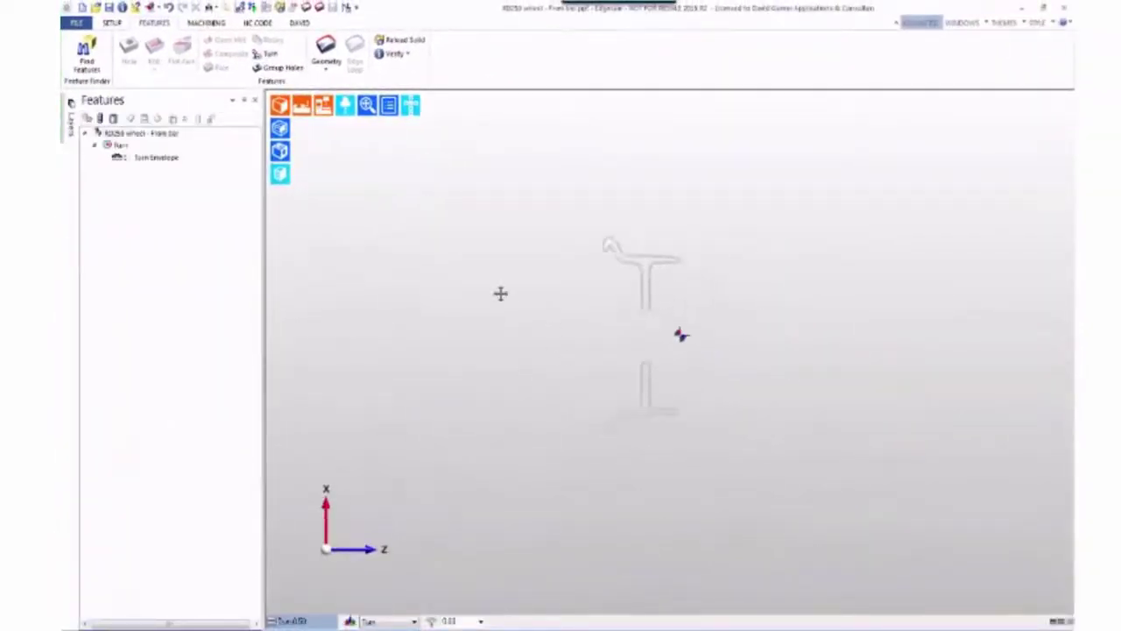
middle_drag(505, 324, 456, 341)
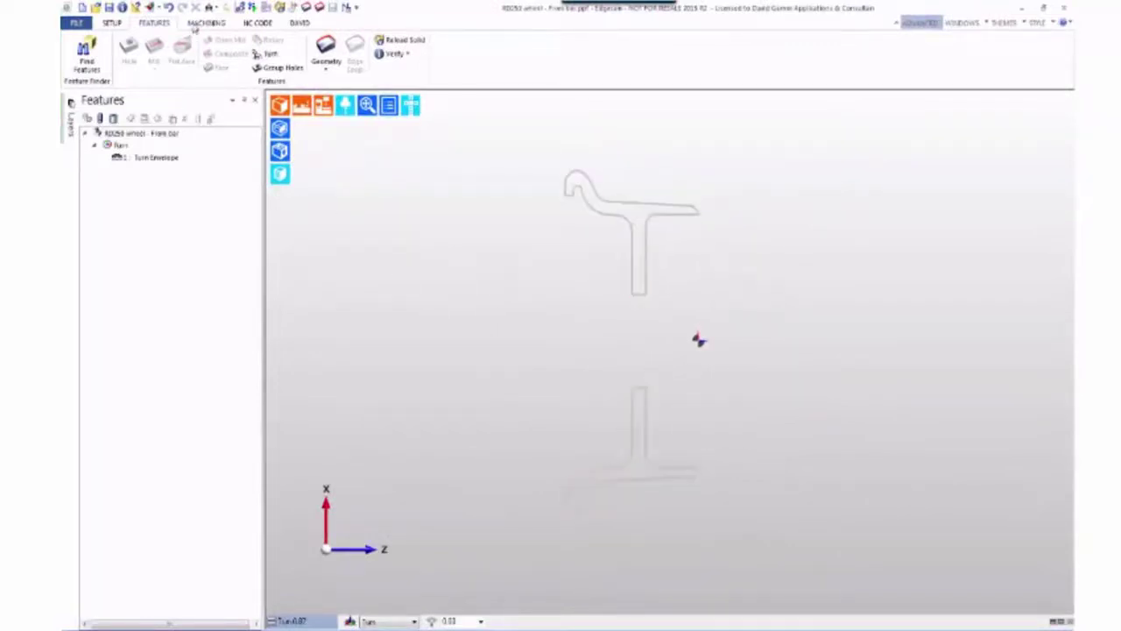
Explode the turn envelope feature into a profile with a solid line style on the Turn Envelope layer.
click(196, 24)
click(110, 23)
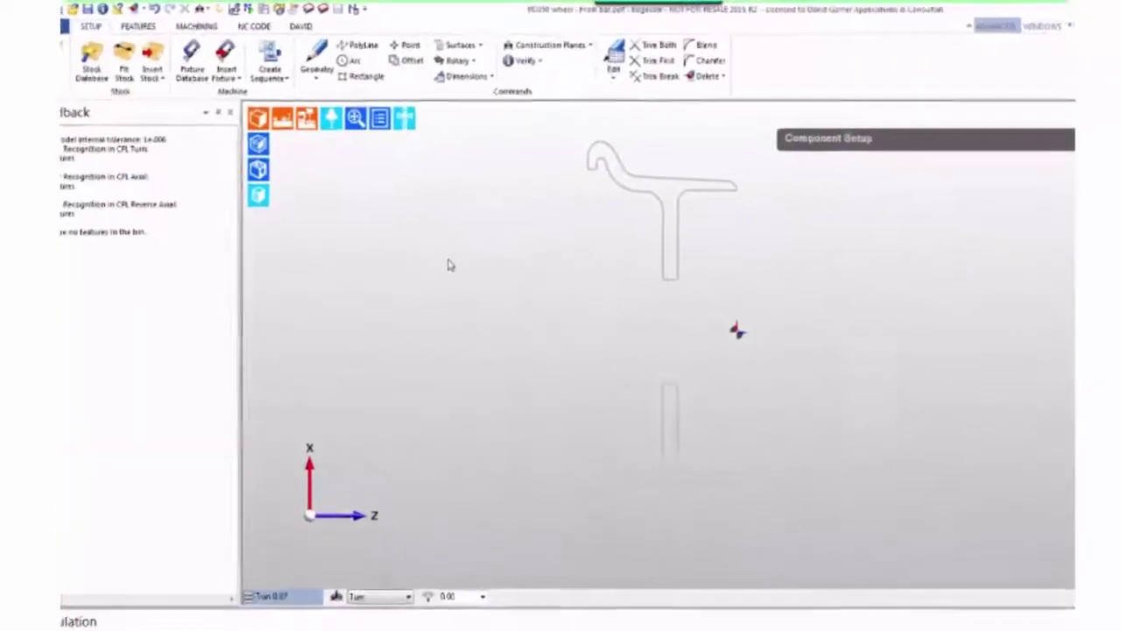
click(614, 65)
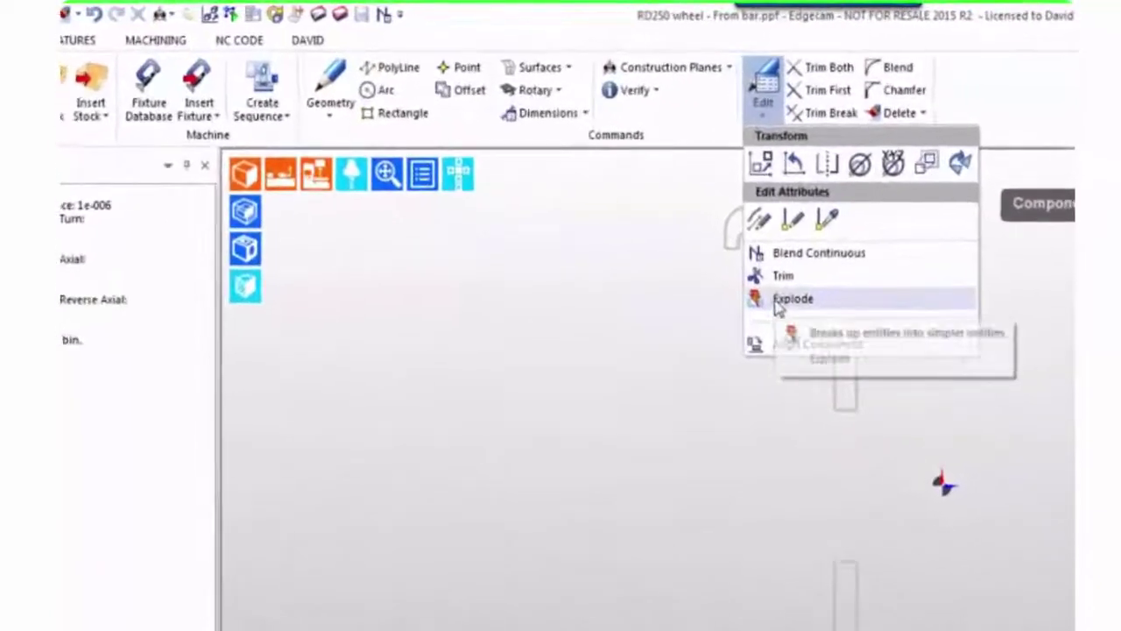
click(749, 285)
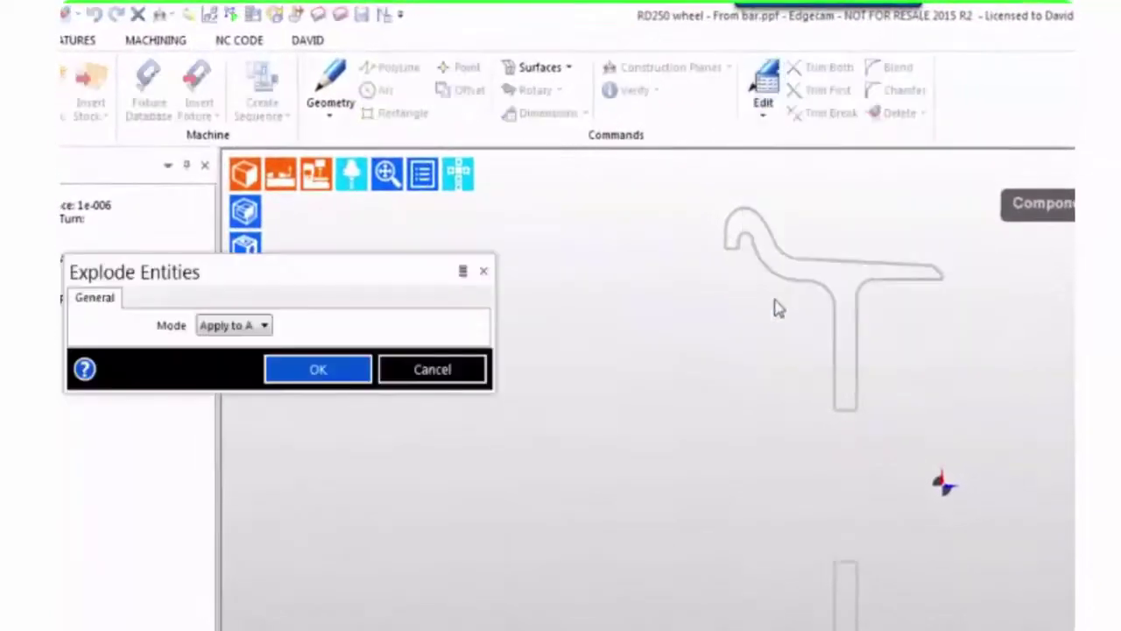
click(332, 382)
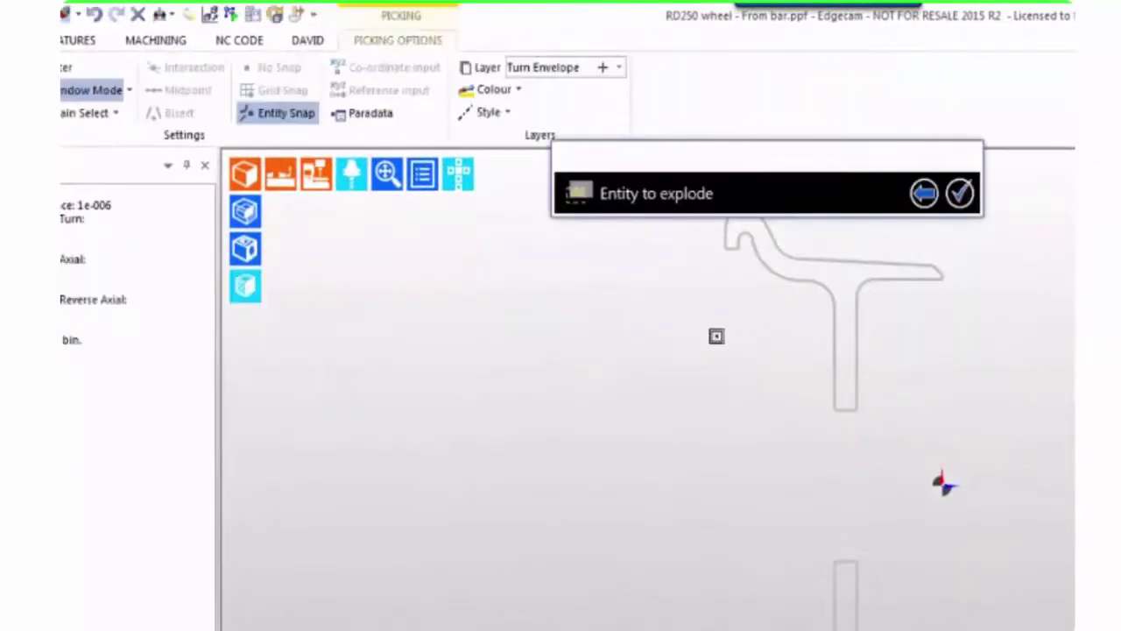
click(797, 283)
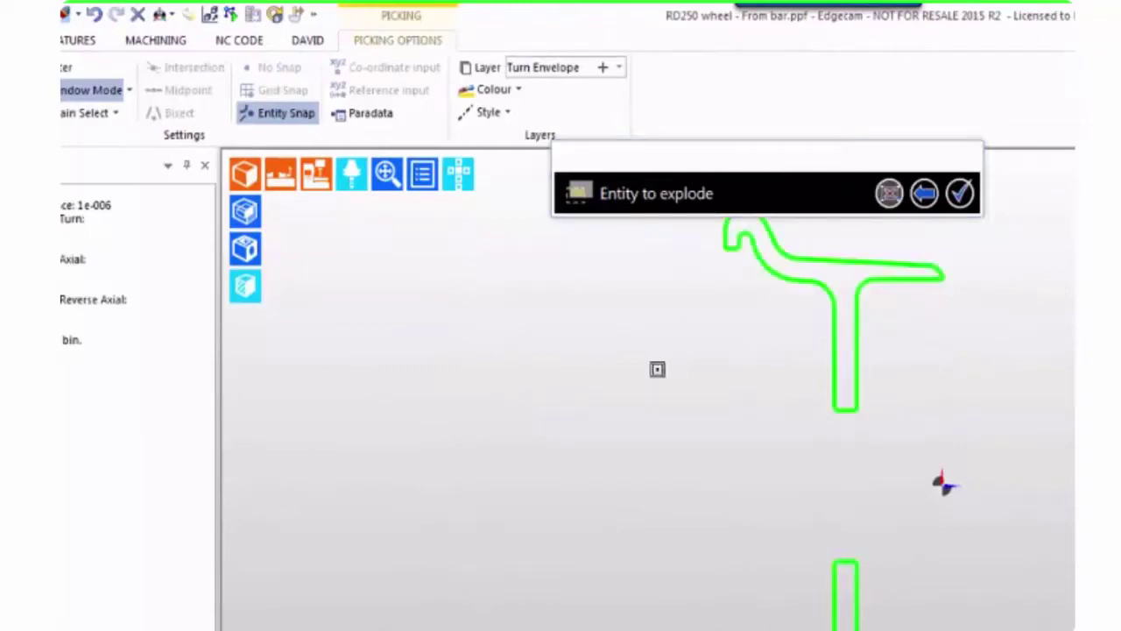
click(961, 194)
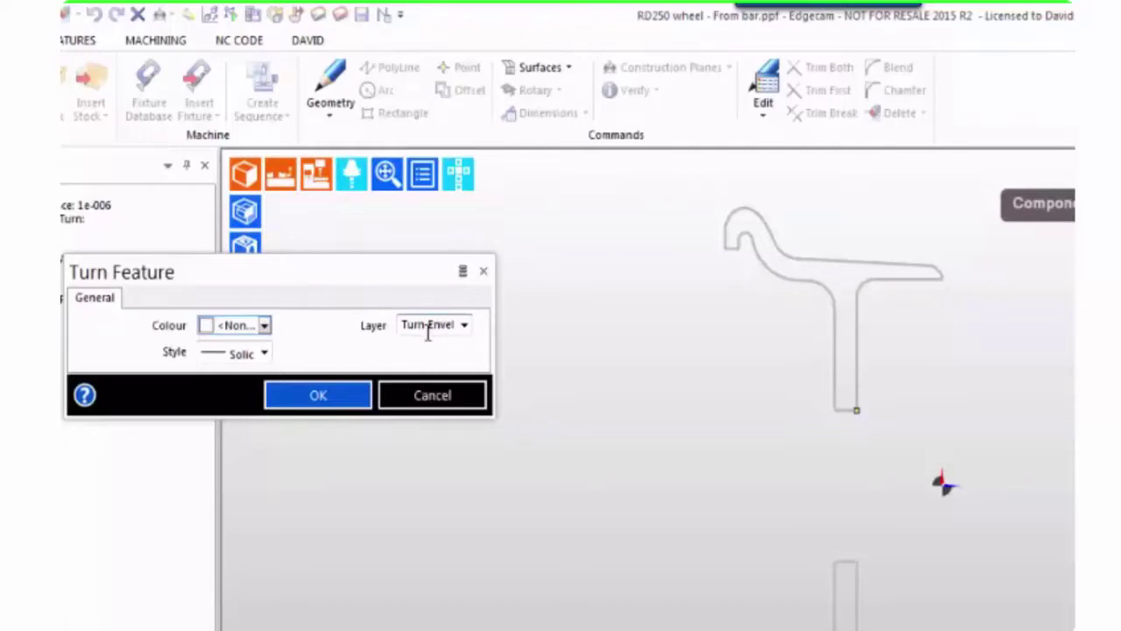
click(325, 367)
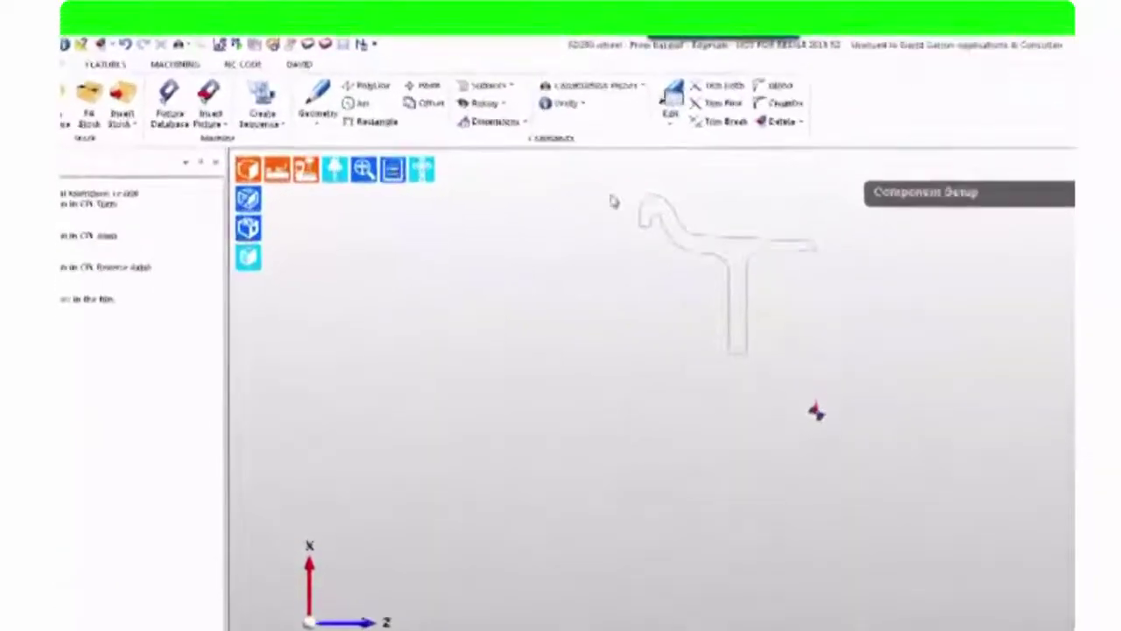
Explode the continuous wheel profile into separate entities with a dark blue colour and solid style on the Turn Envelope layer.
click(630, 99)
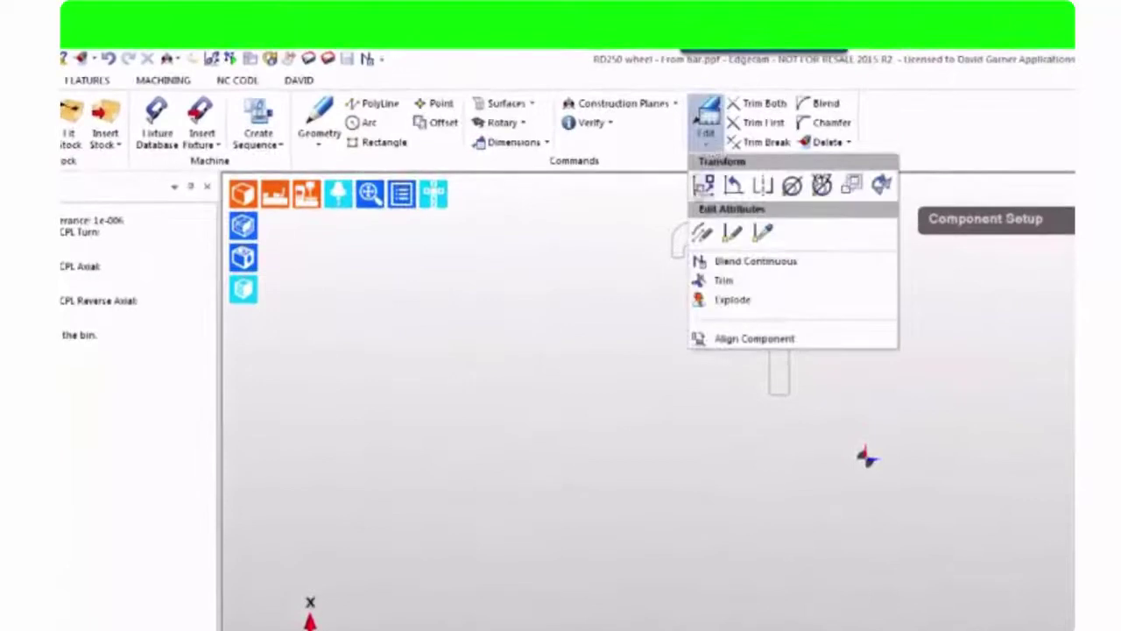
click(736, 302)
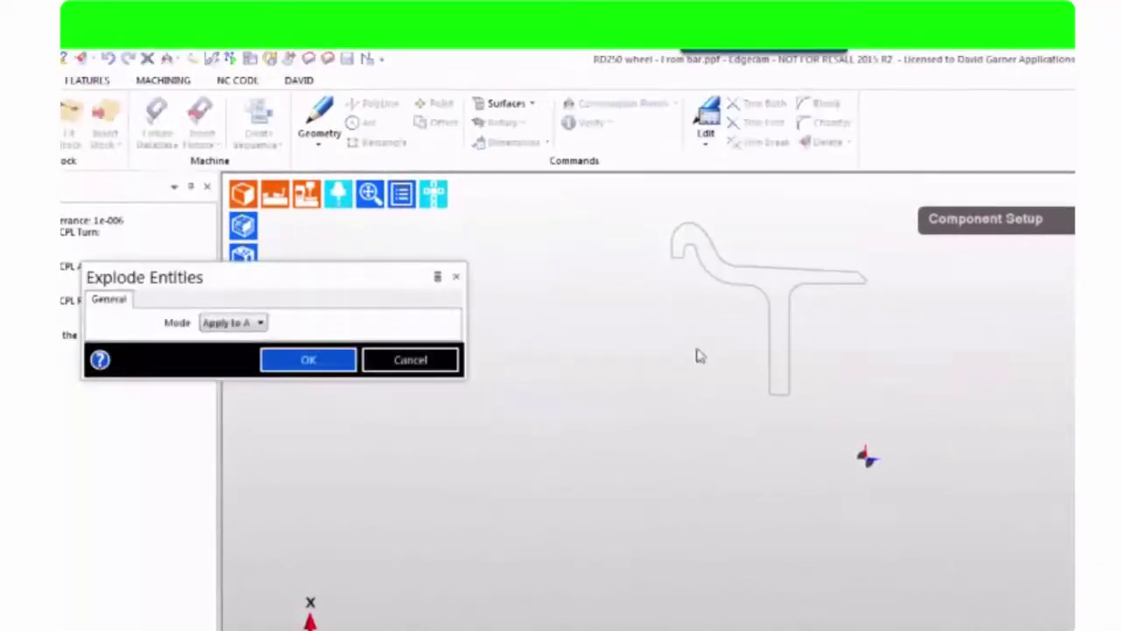
click(309, 361)
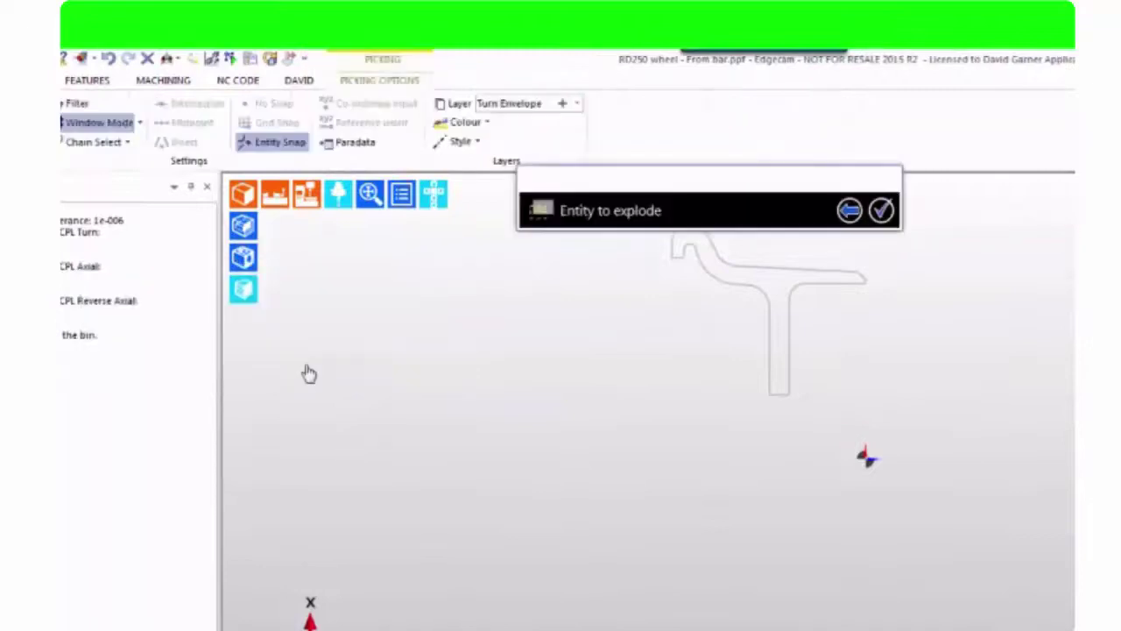
click(717, 281)
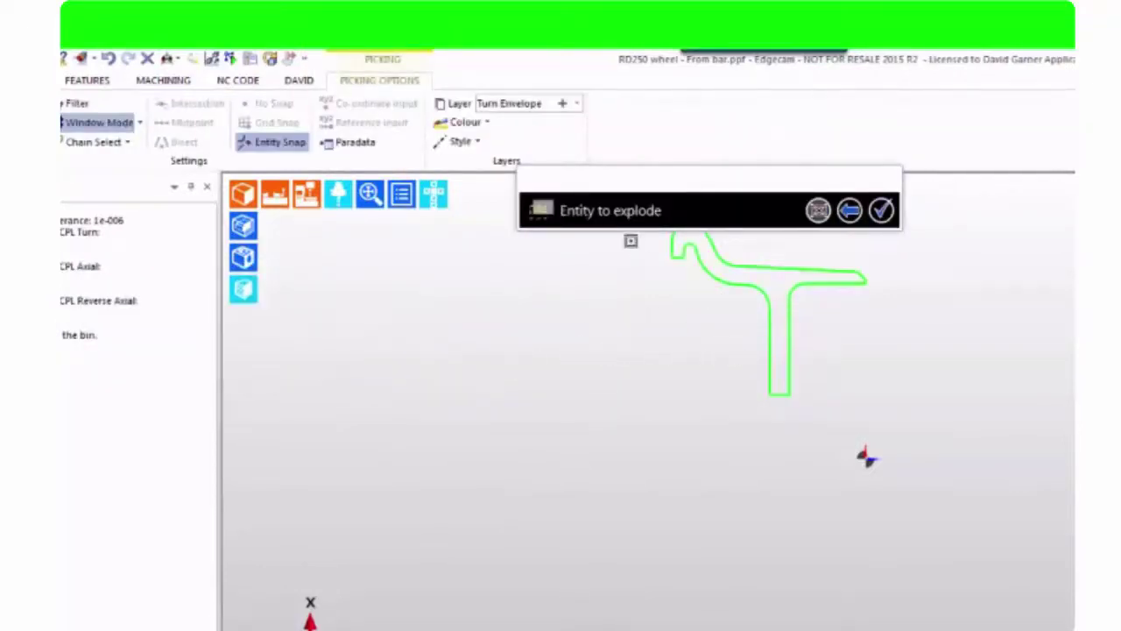
click(882, 210)
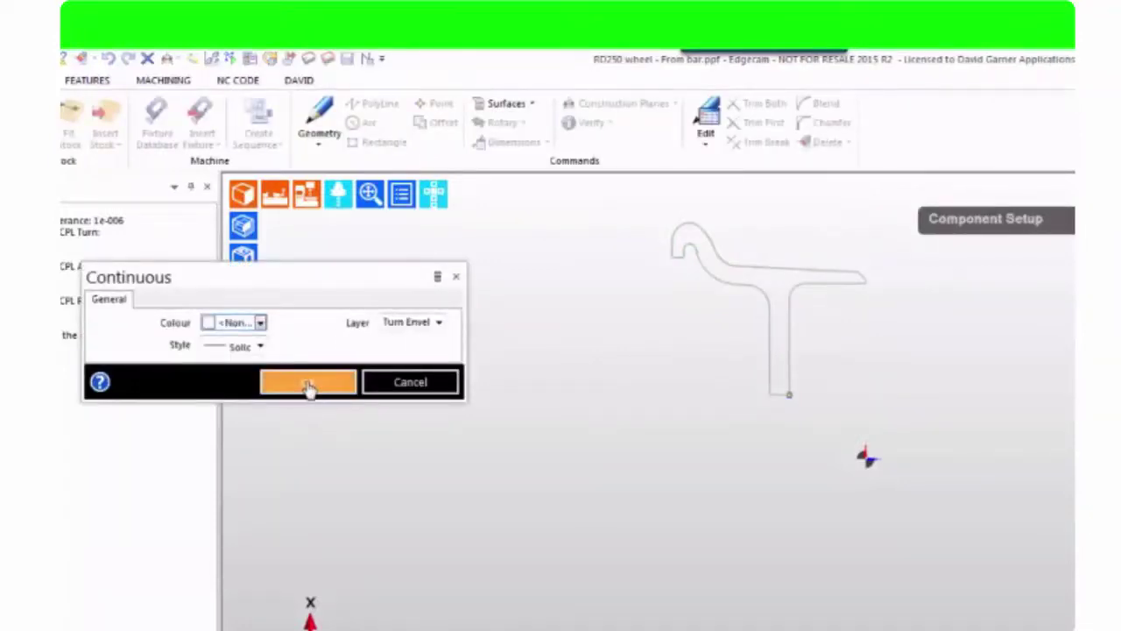
click(260, 322)
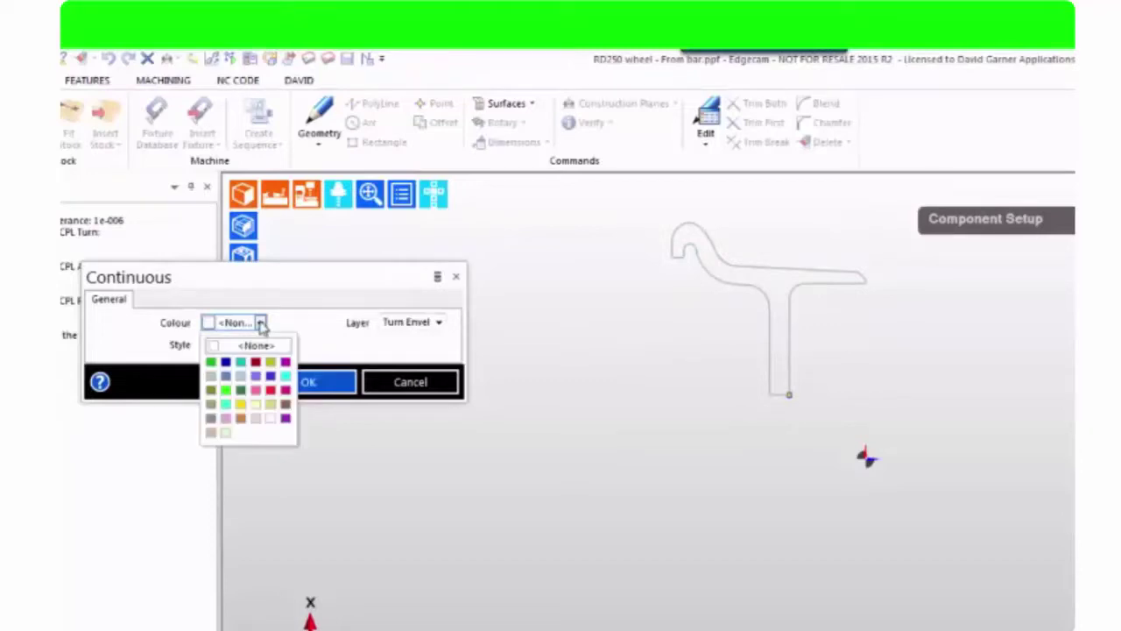
click(226, 364)
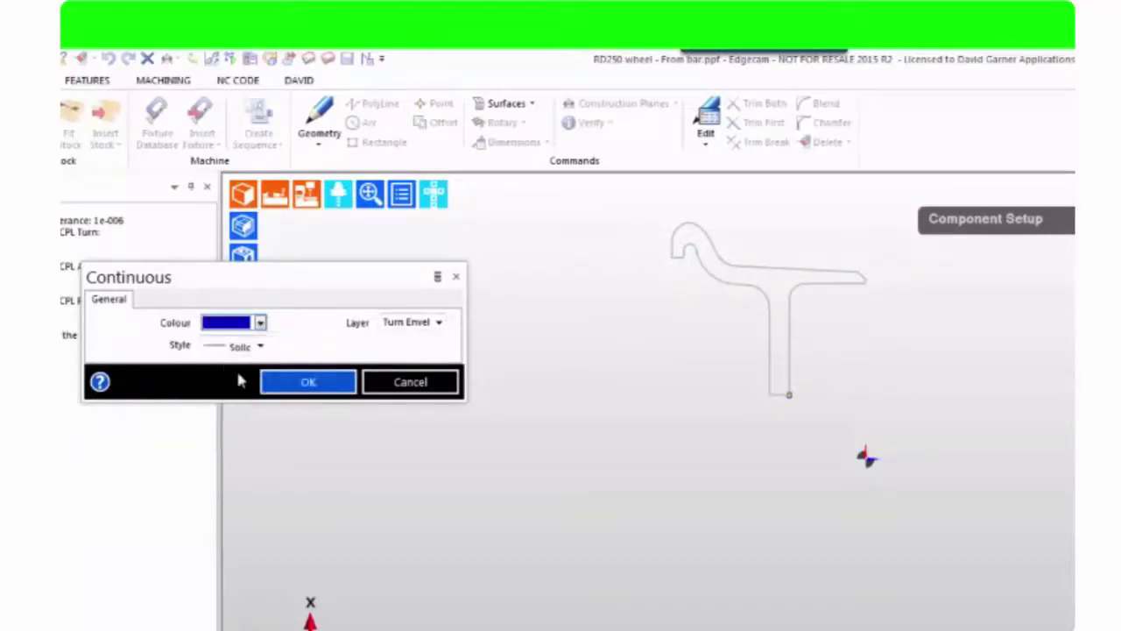
click(287, 383)
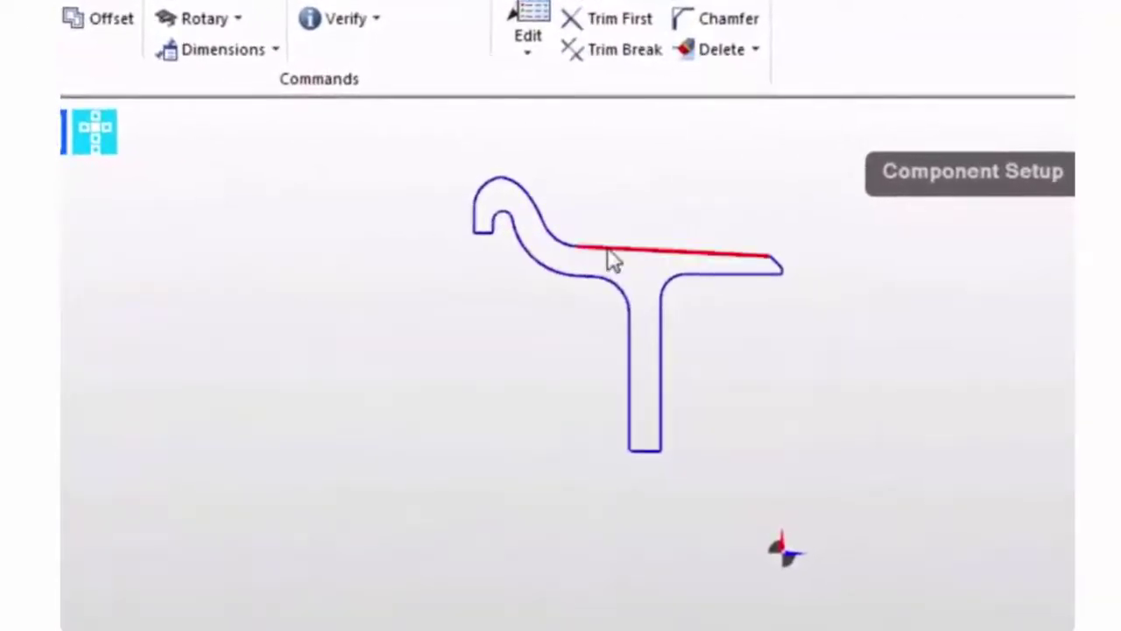
Draw a horizontal centre line about 265 mm long from the origin in the negative Z direction.
middle_drag(390, 332, 386, 404)
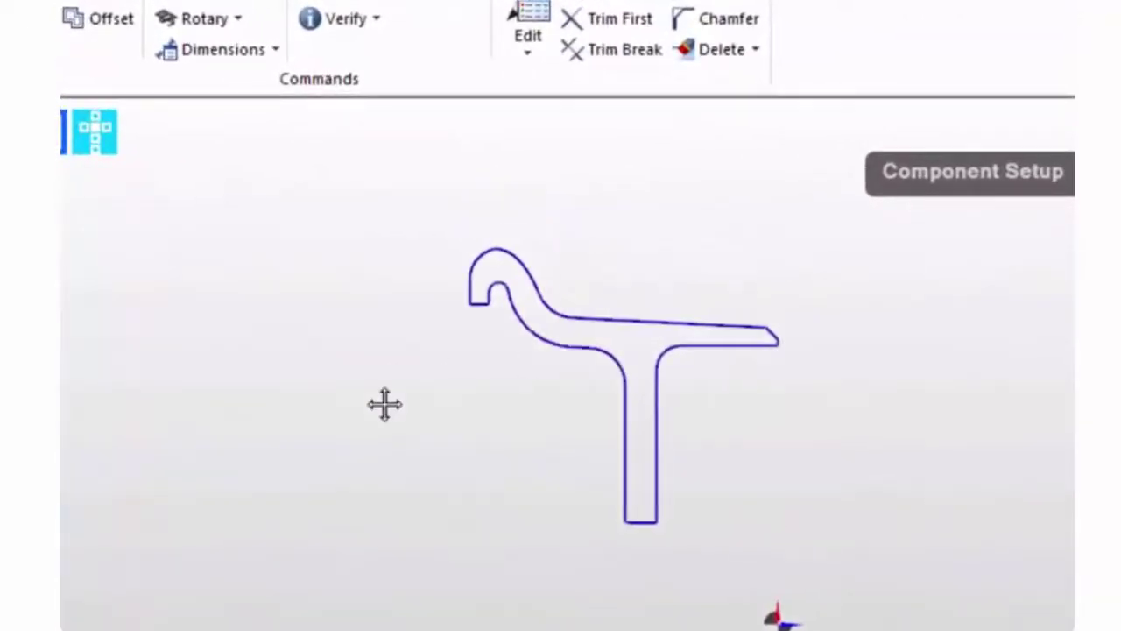
middle_drag(273, 464, 79, 460)
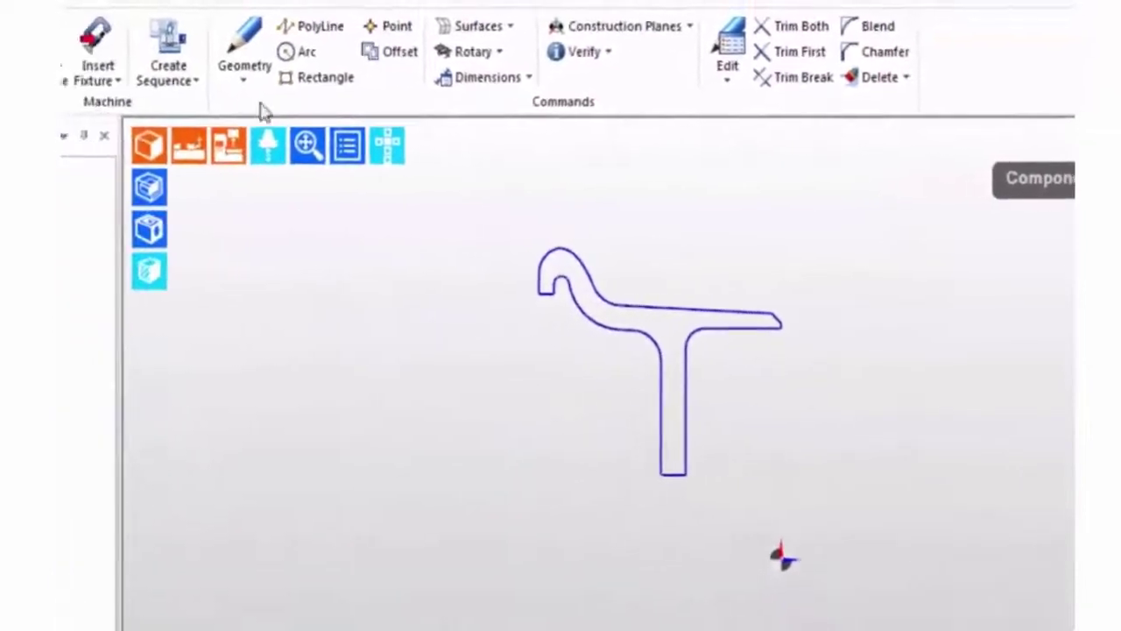
click(270, 88)
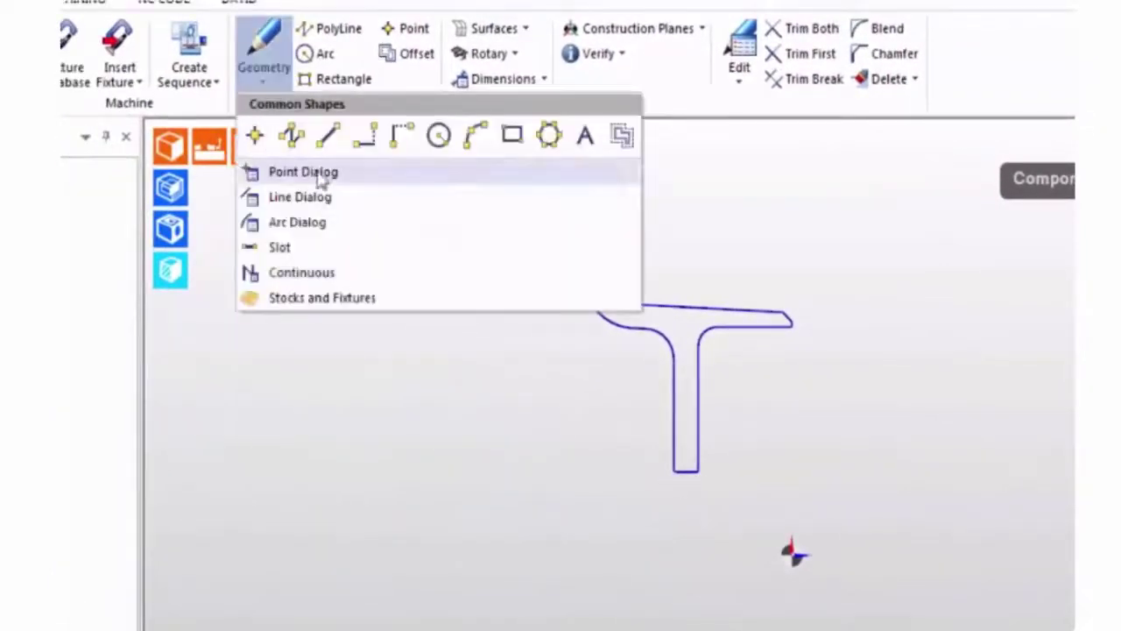
click(370, 140)
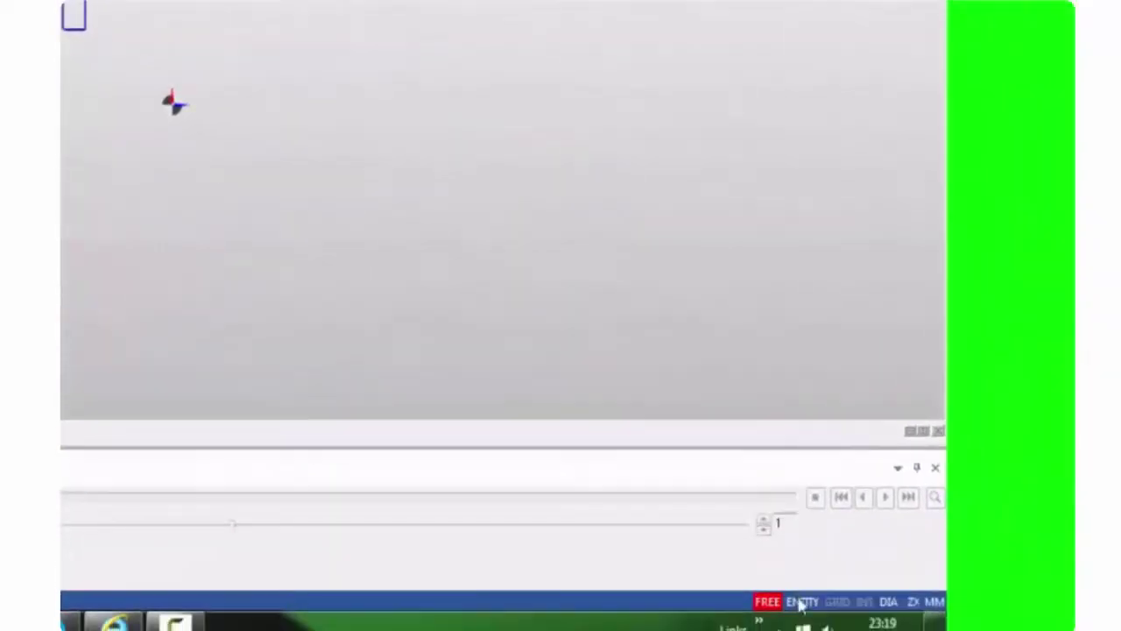
click(801, 602)
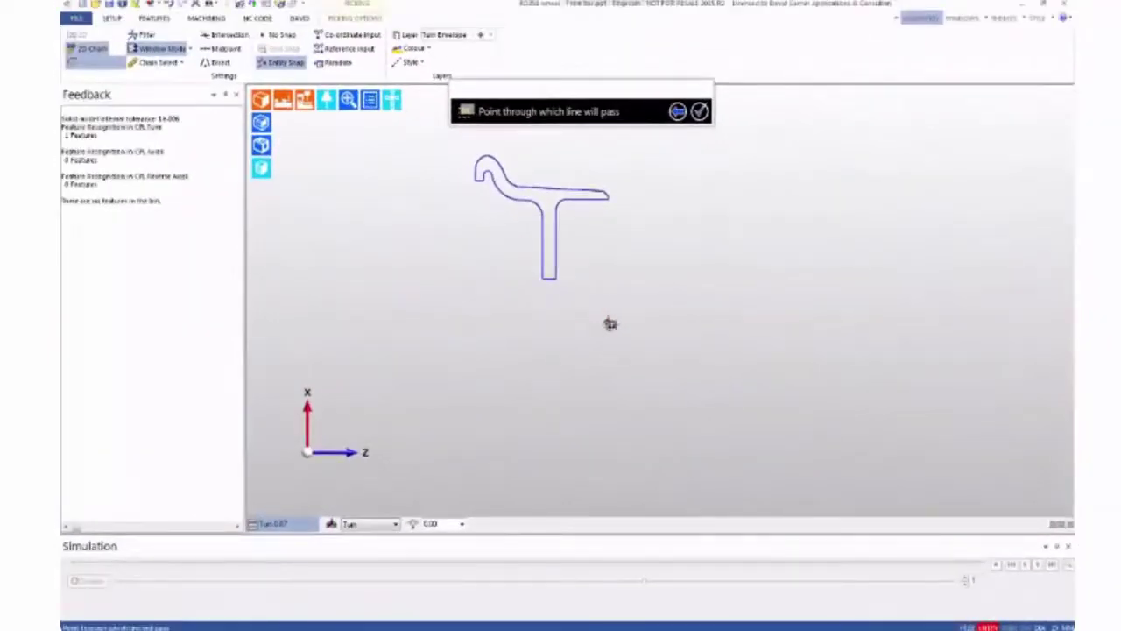
click(702, 285)
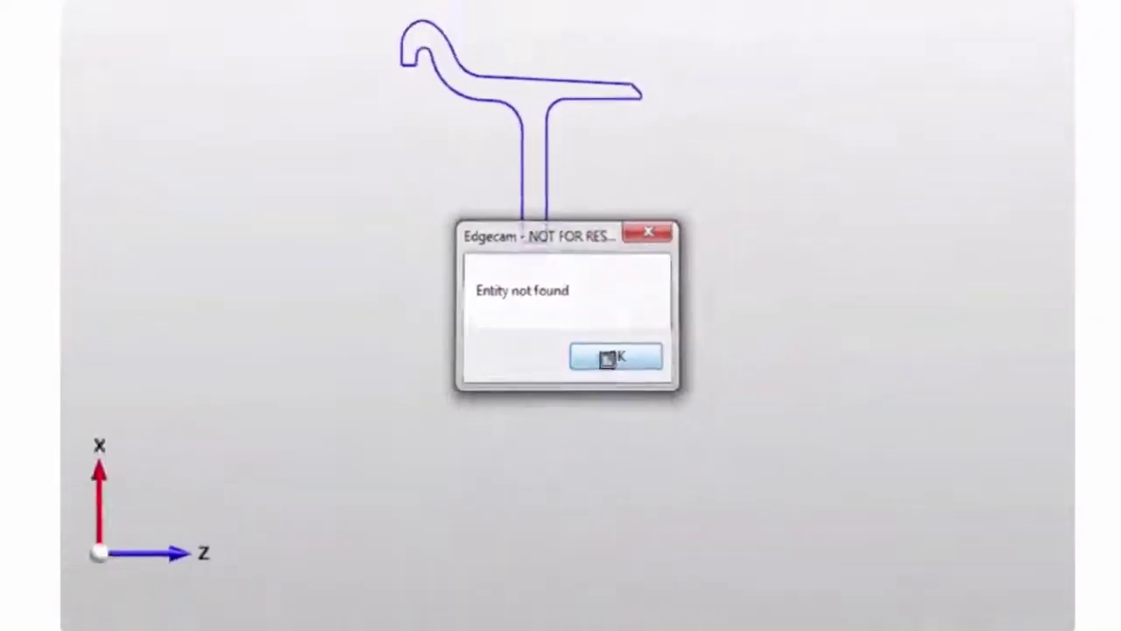
click(607, 358)
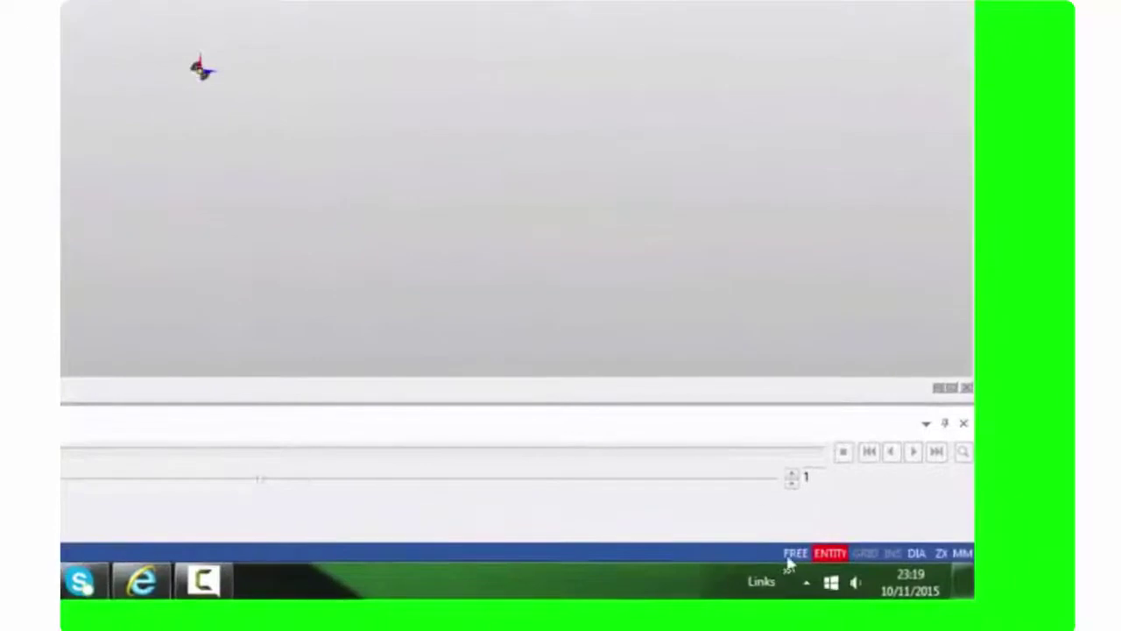
click(791, 558)
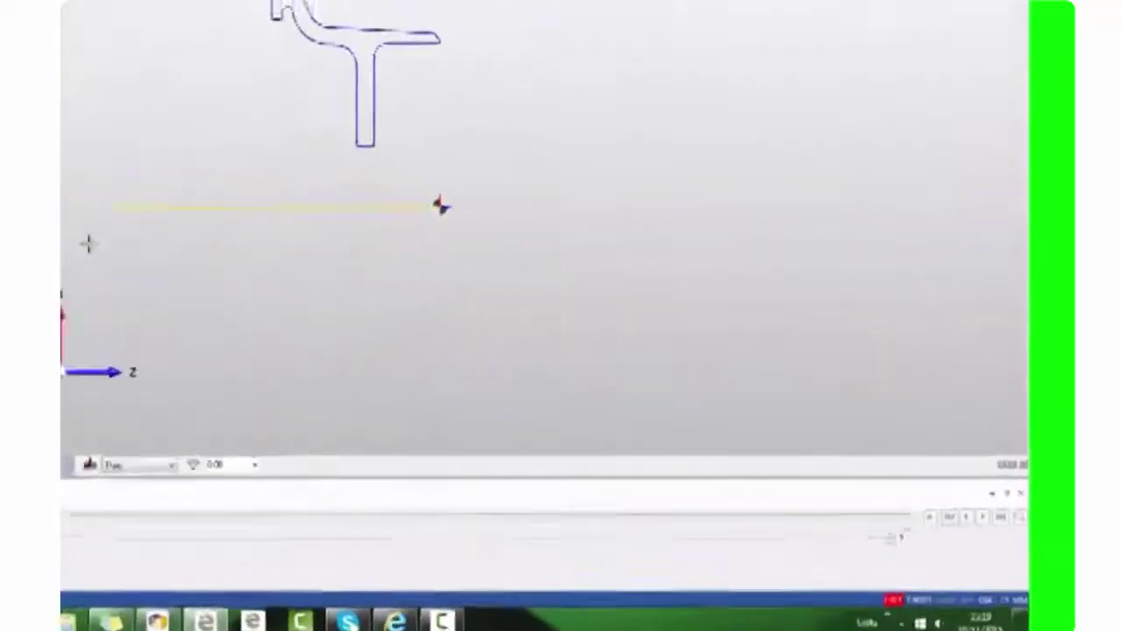
click(692, 63)
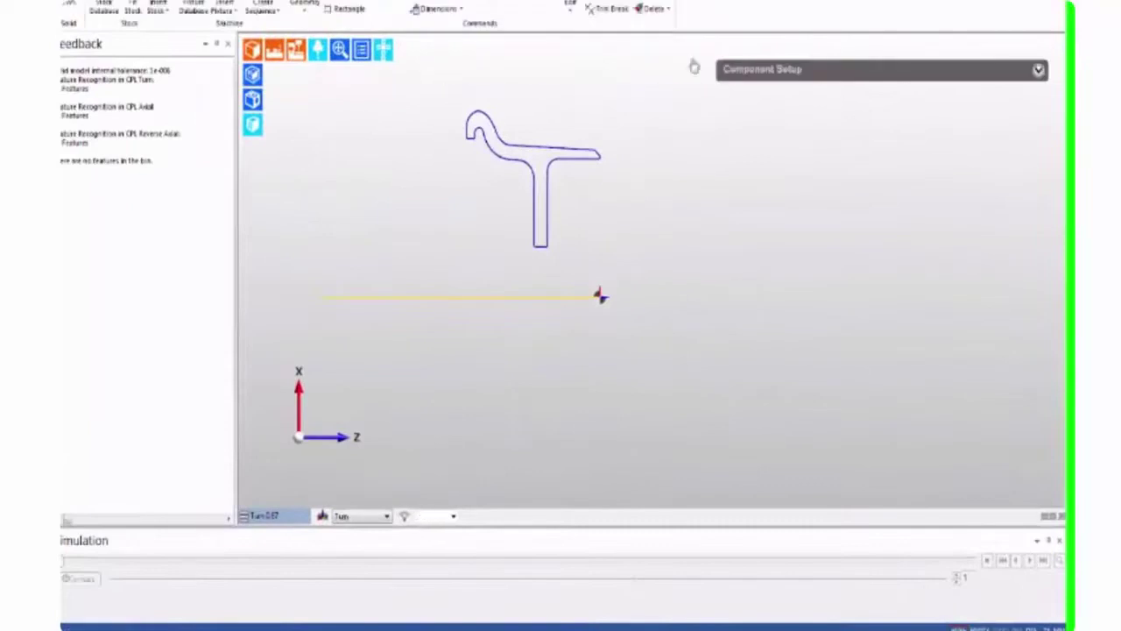
Change the colour of the horizontal centre line to dark blue.
click(529, 301)
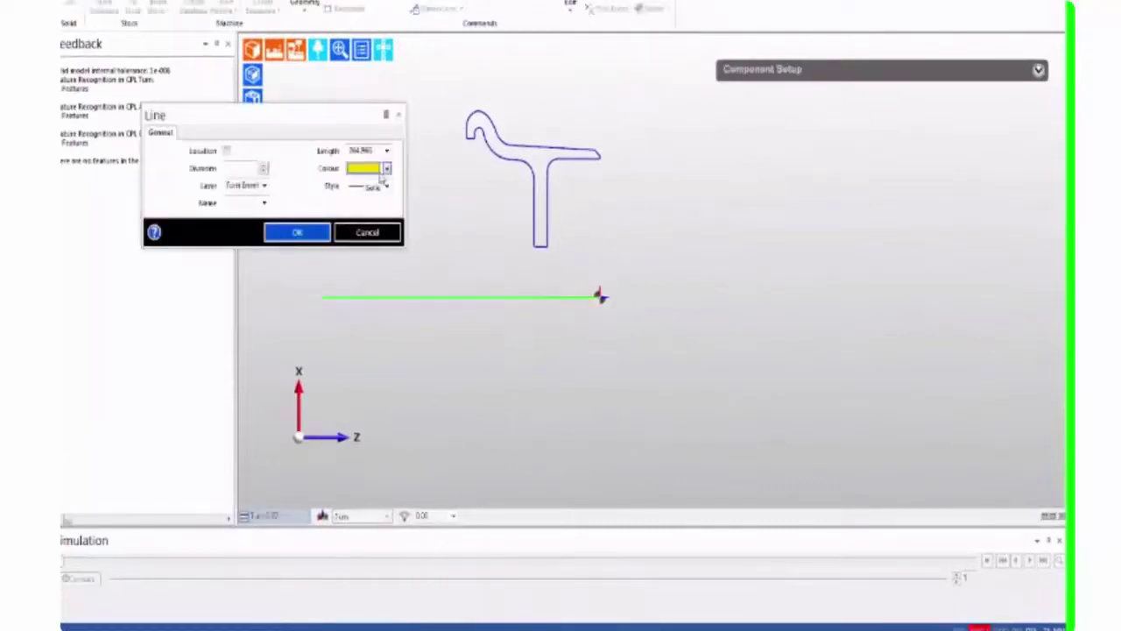
click(387, 168)
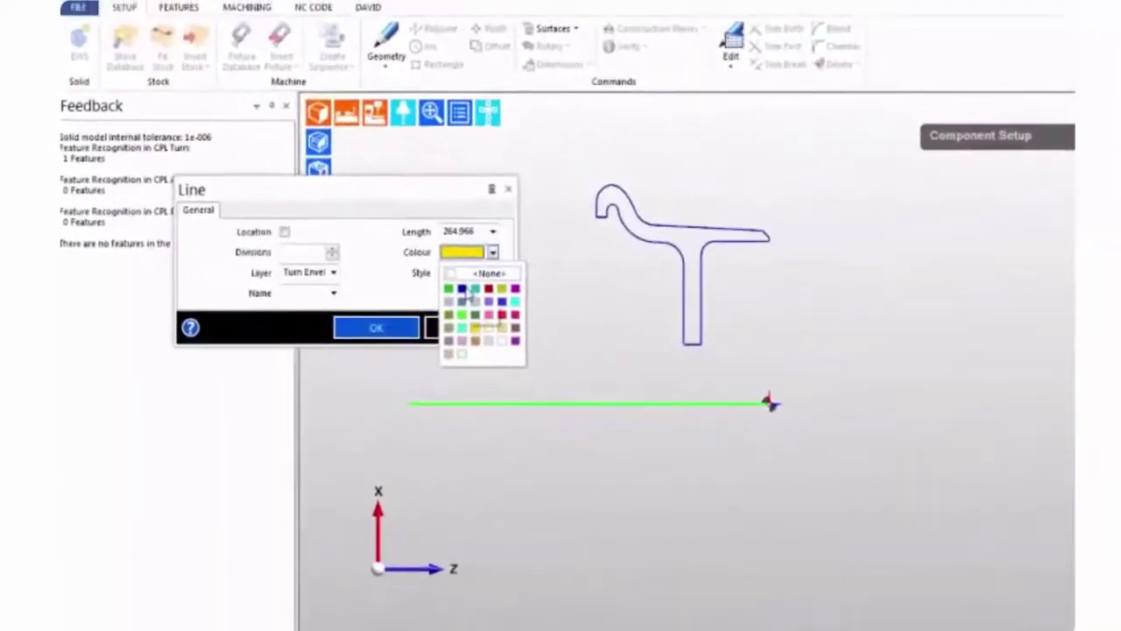
click(439, 268)
click(356, 304)
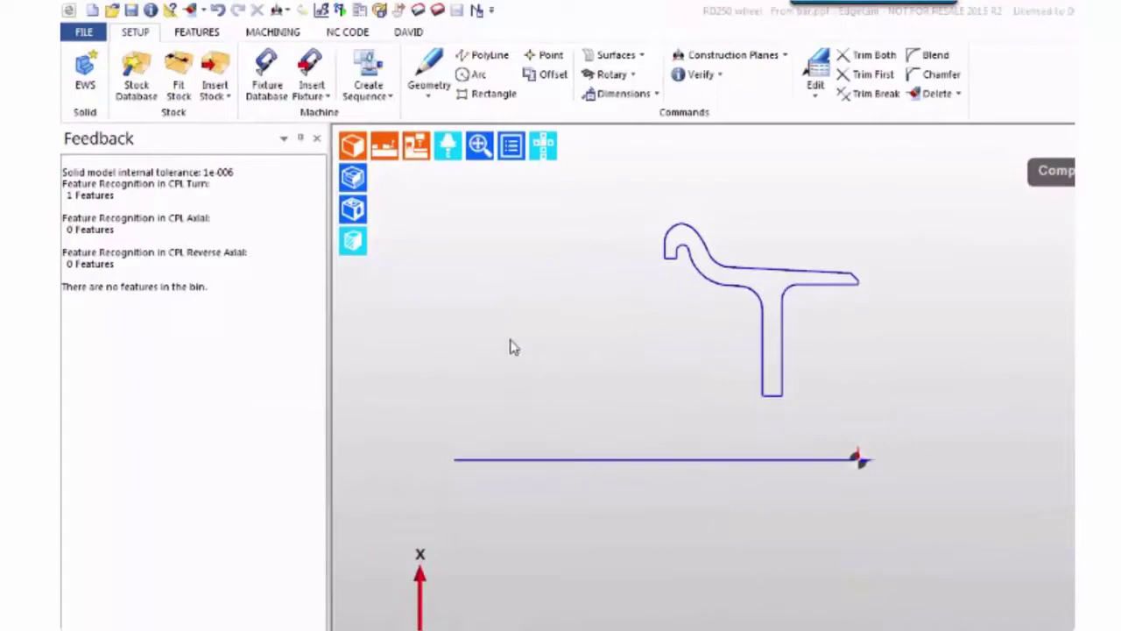
Mirror the whole wheel profile about X 0 as a copy, leaving the centre line out of the selection.
click(819, 101)
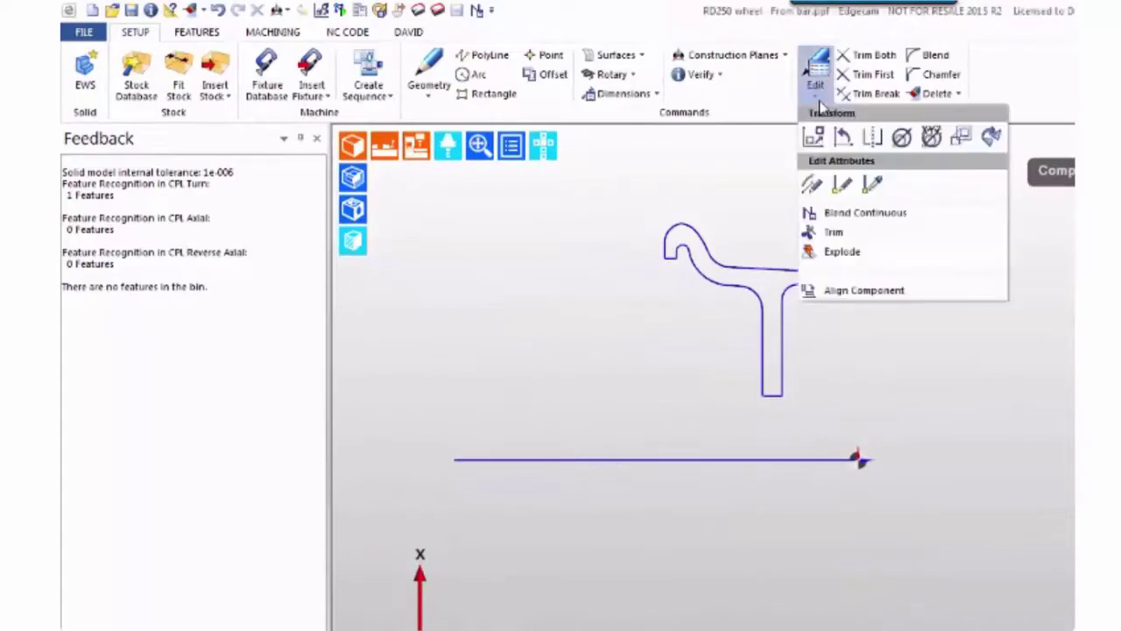
click(873, 138)
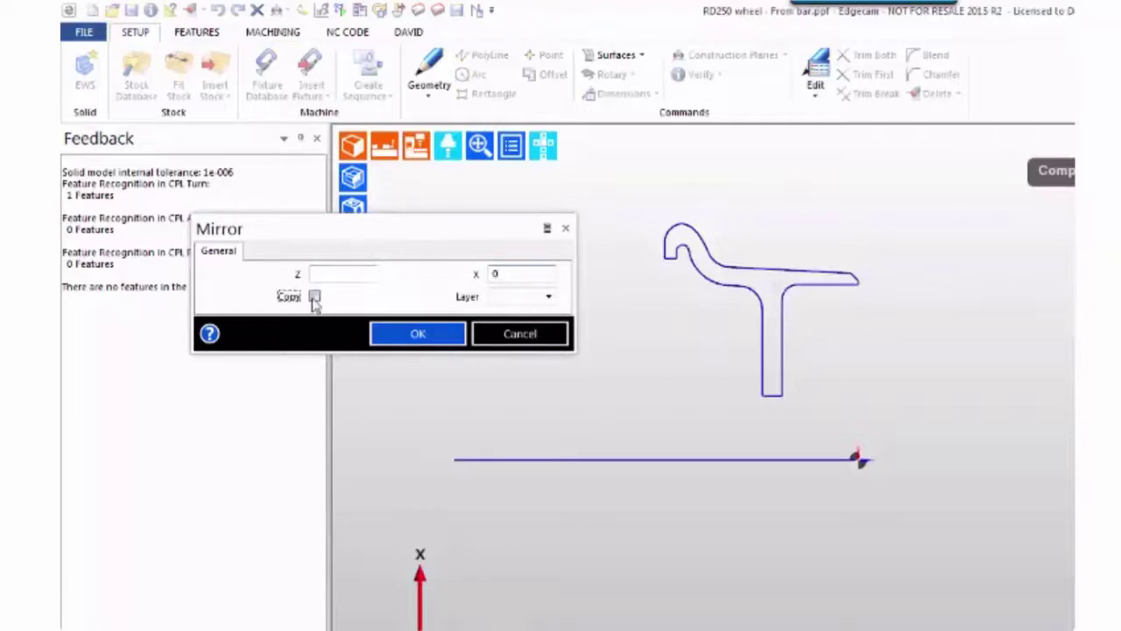
click(412, 336)
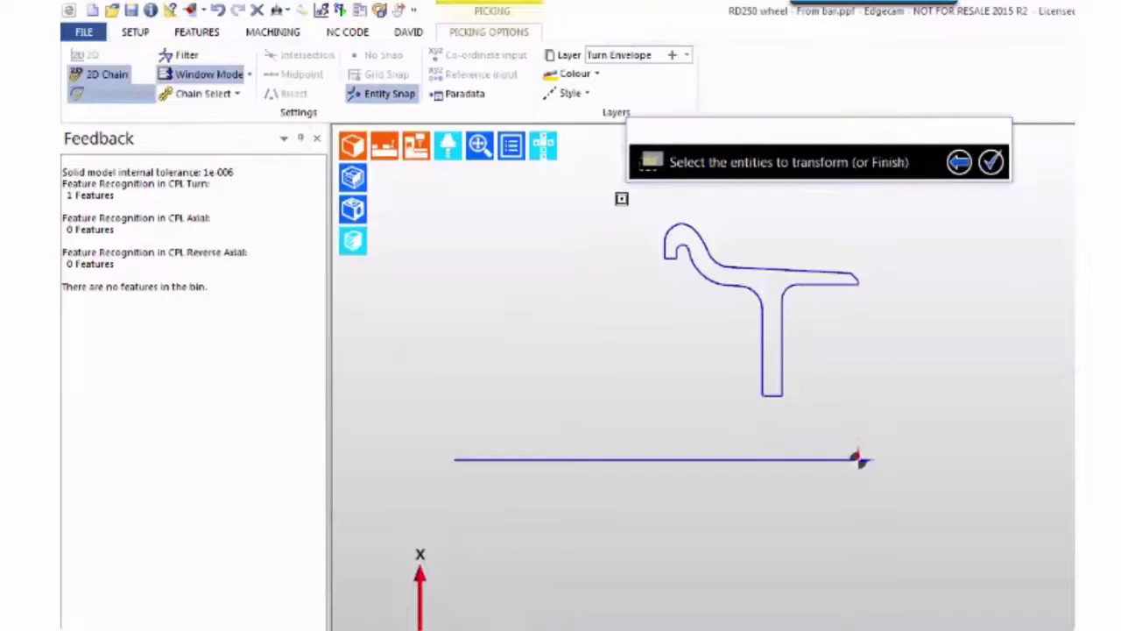
drag(620, 195, 847, 412)
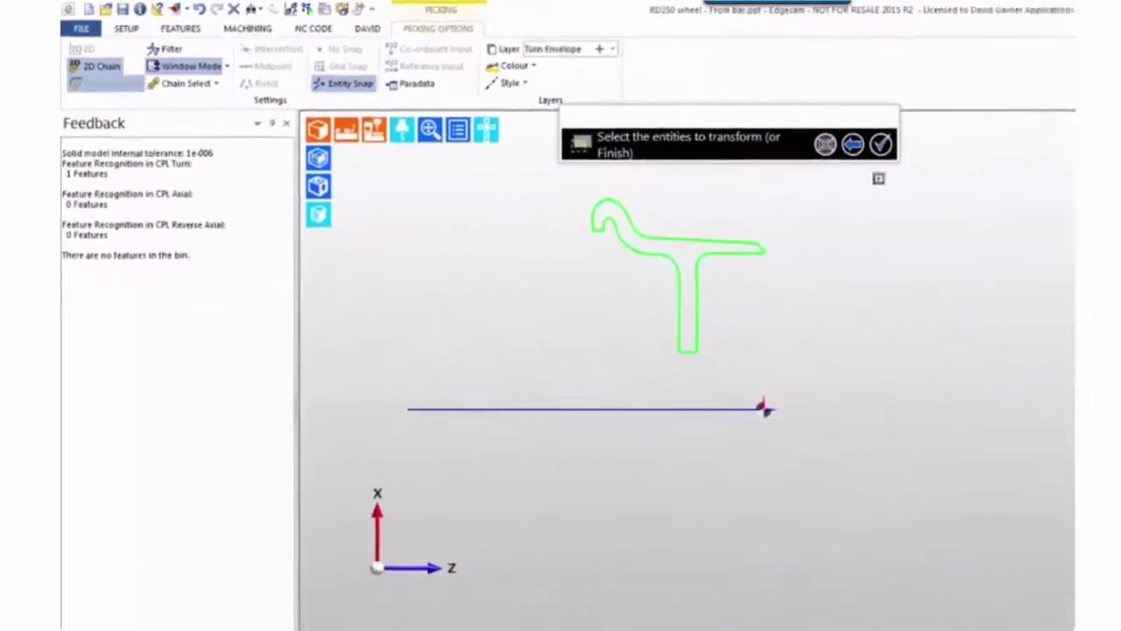
click(979, 159)
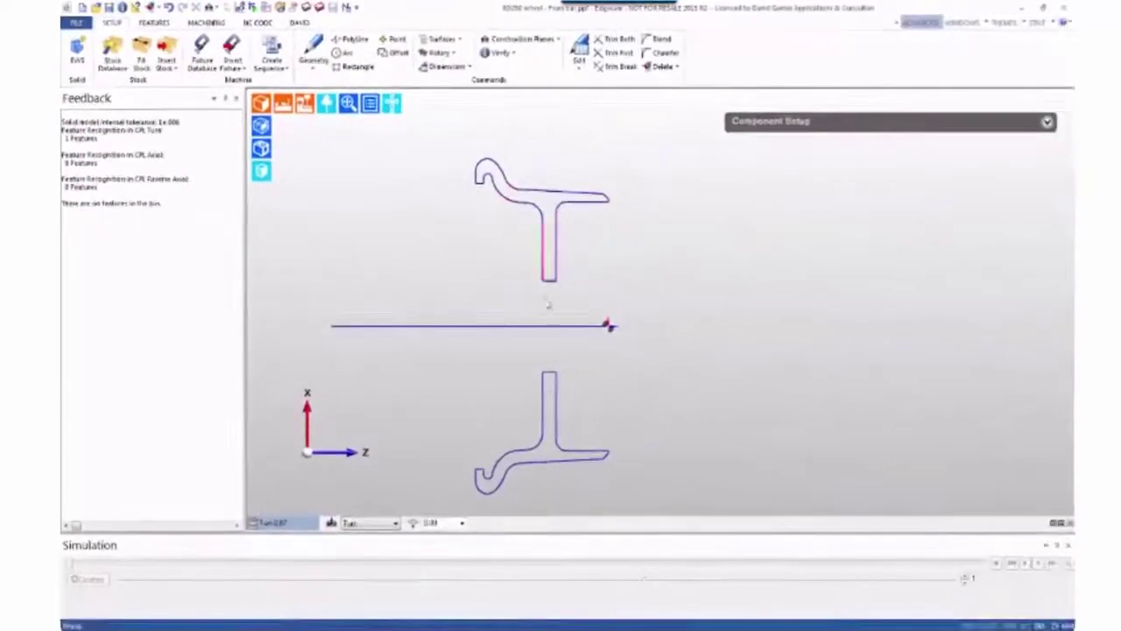
Add a horizontal linear dimension between the ends of the upper profile's sloping outer line, placed above the wheel.
middle_drag(674, 275, 758, 246)
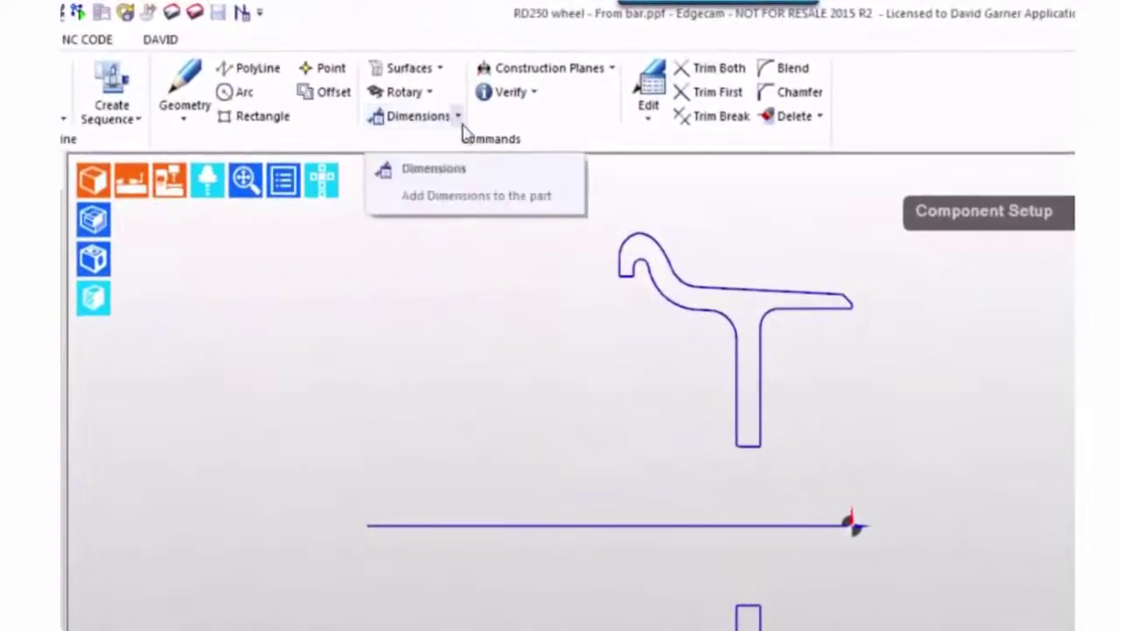
click(458, 117)
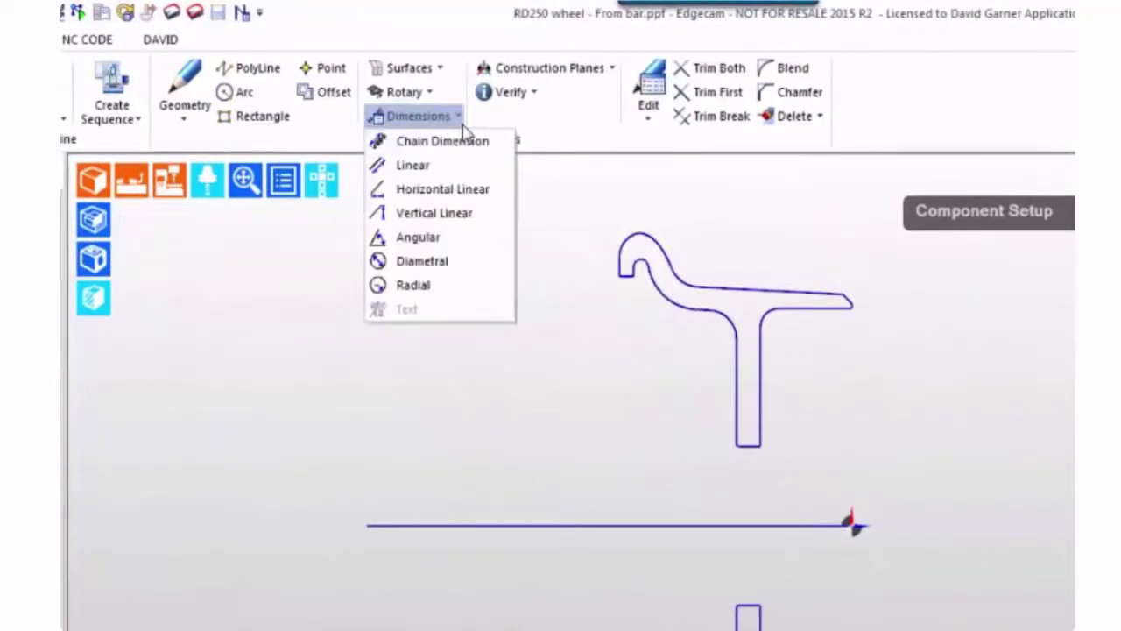
click(409, 194)
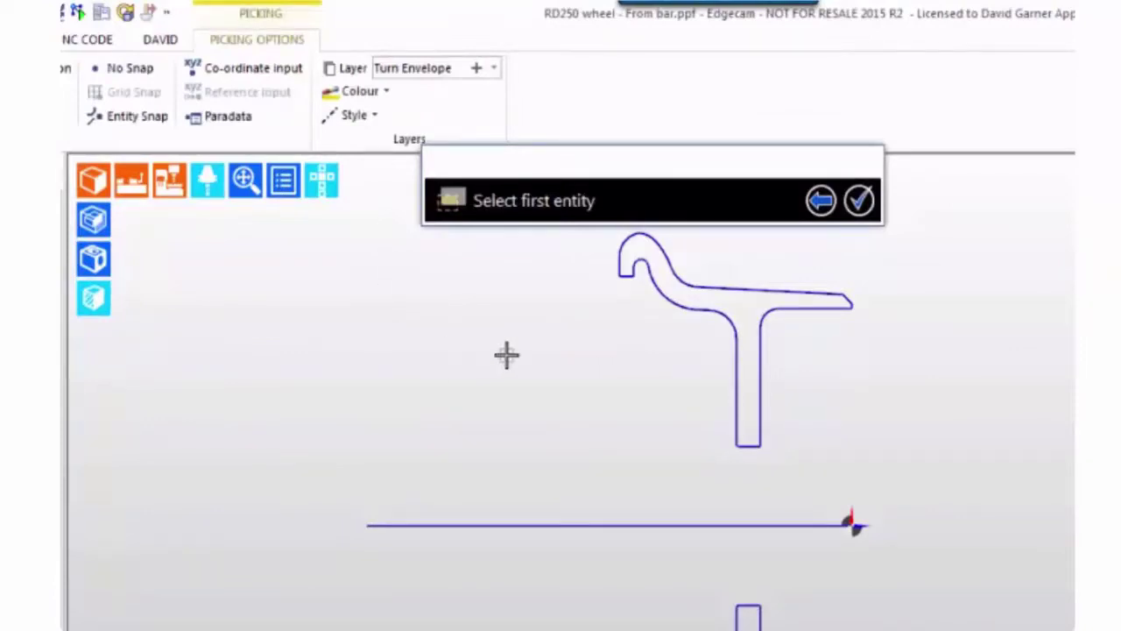
key(e)
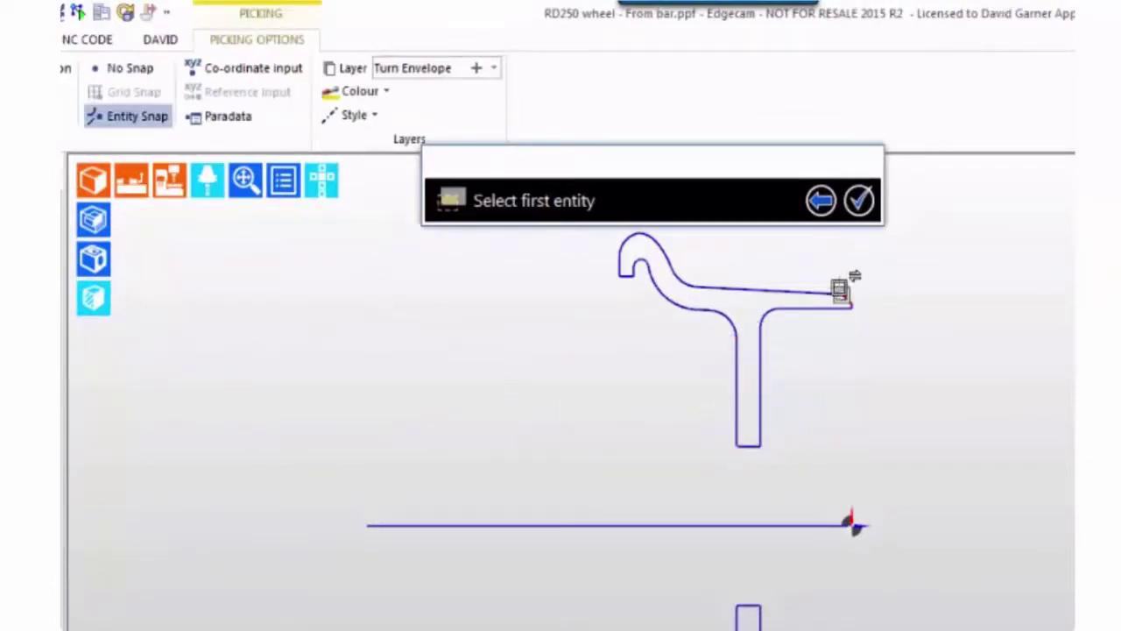
click(840, 291)
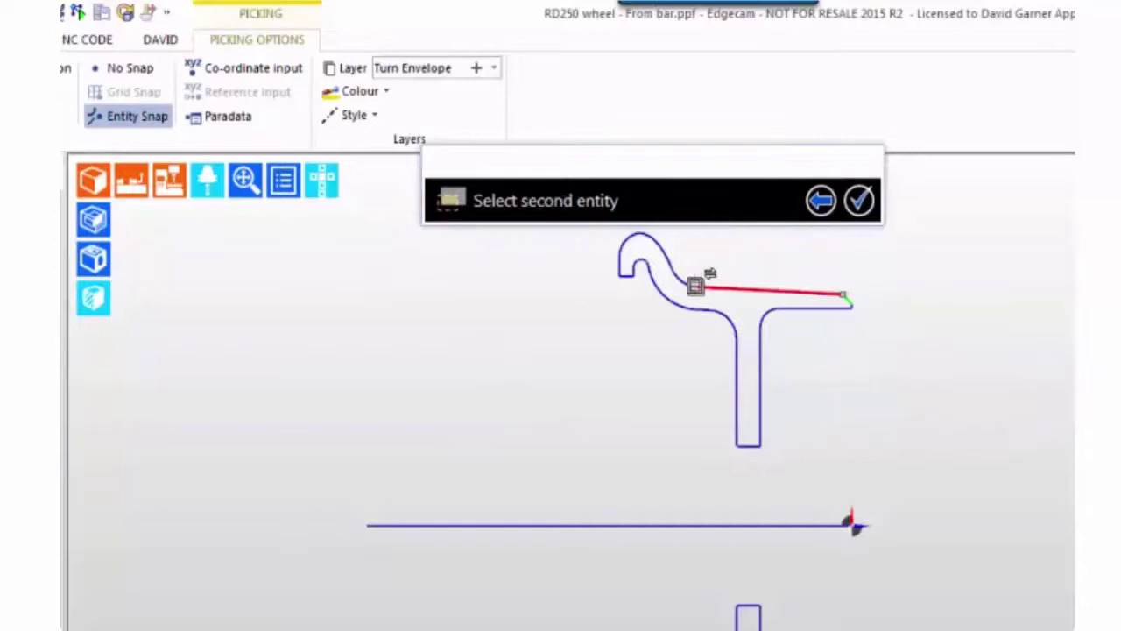
click(695, 284)
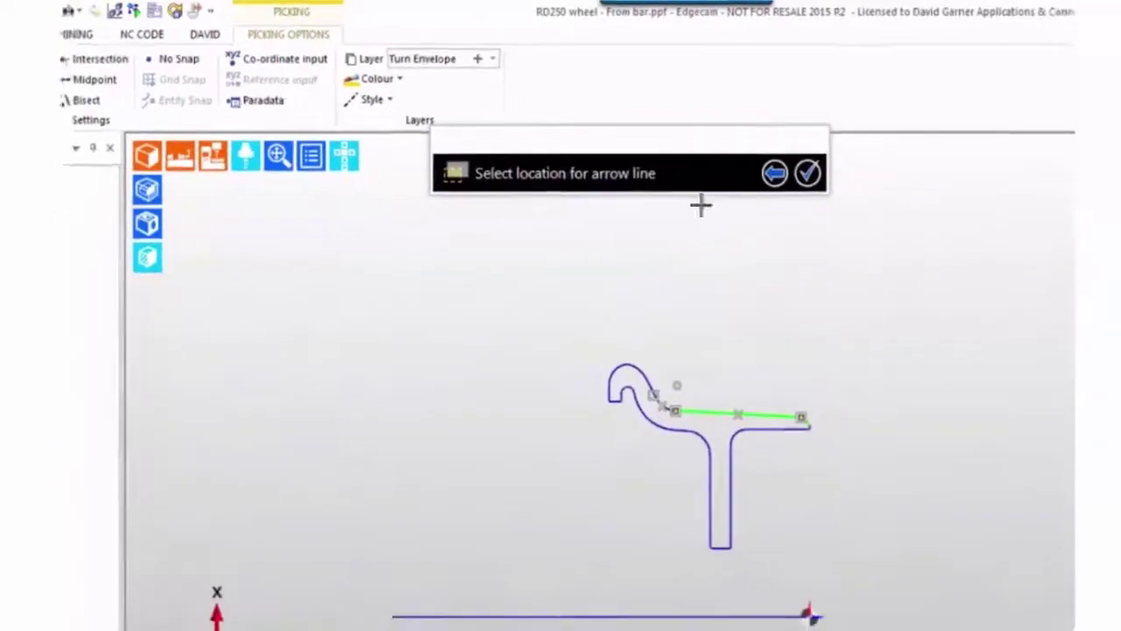
click(703, 263)
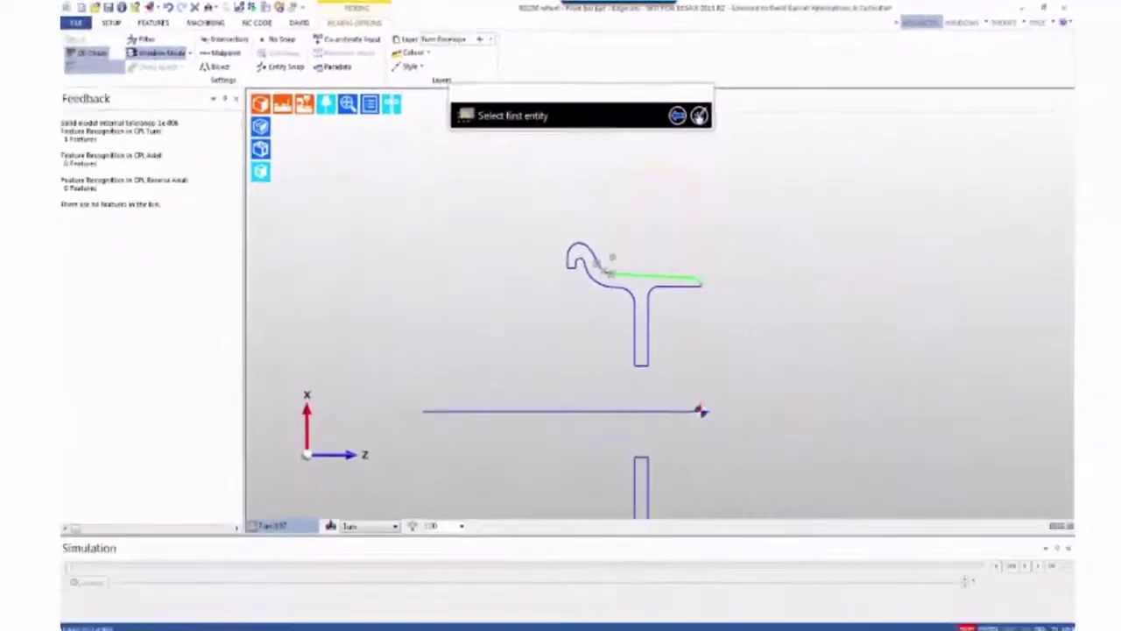
click(699, 116)
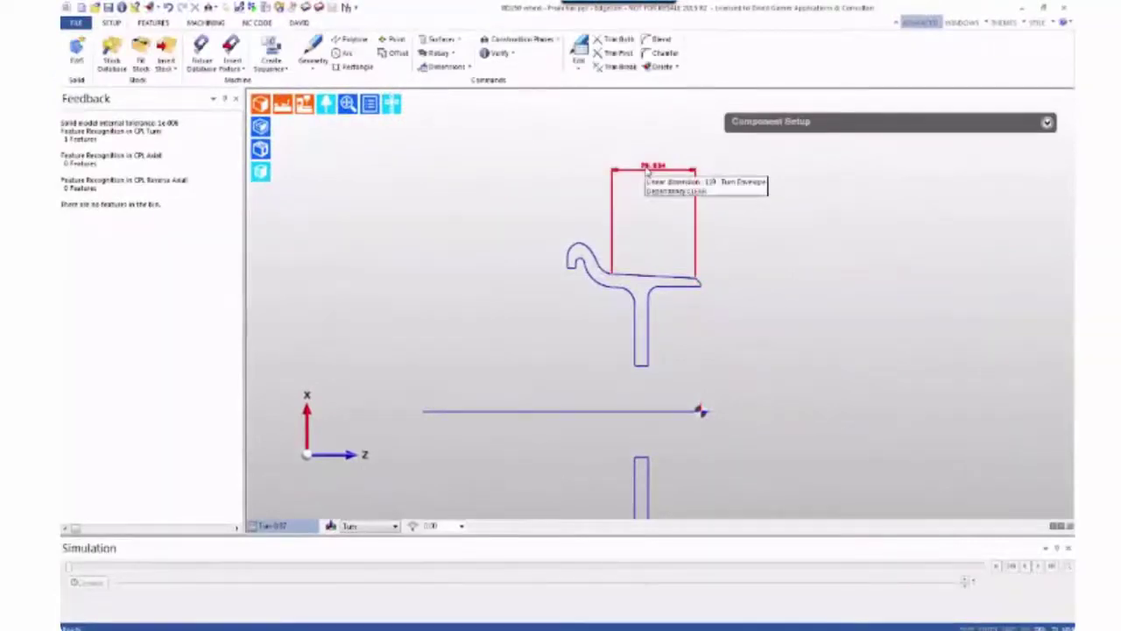
Change the colour of the horizontal dimension above the wheel to dark red.
double_click(645, 175)
click(273, 243)
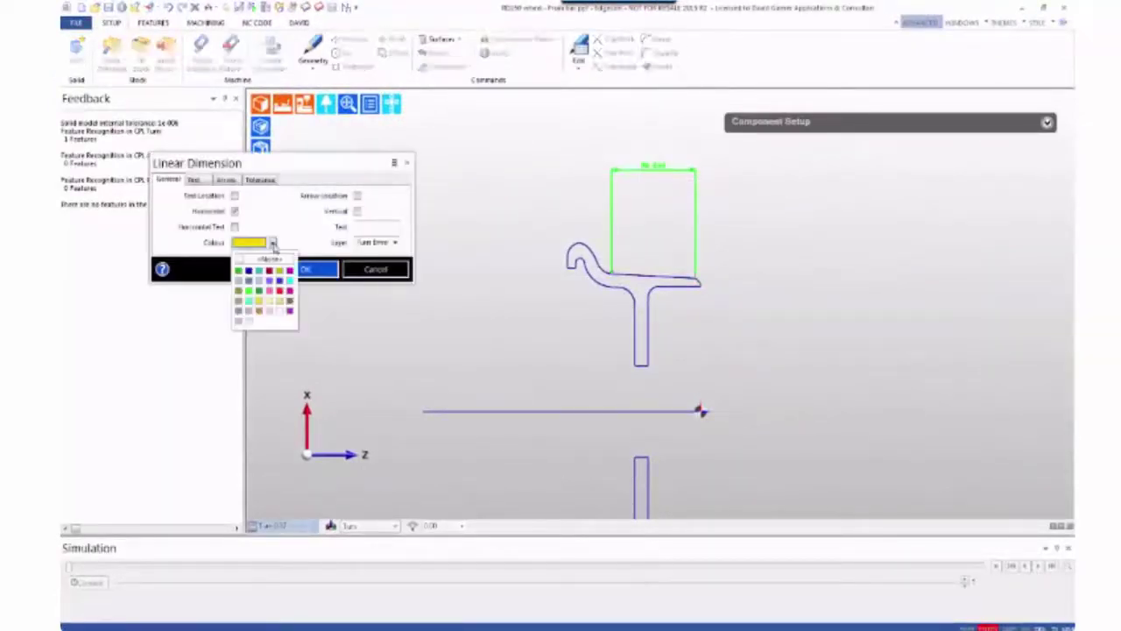
click(270, 280)
click(306, 268)
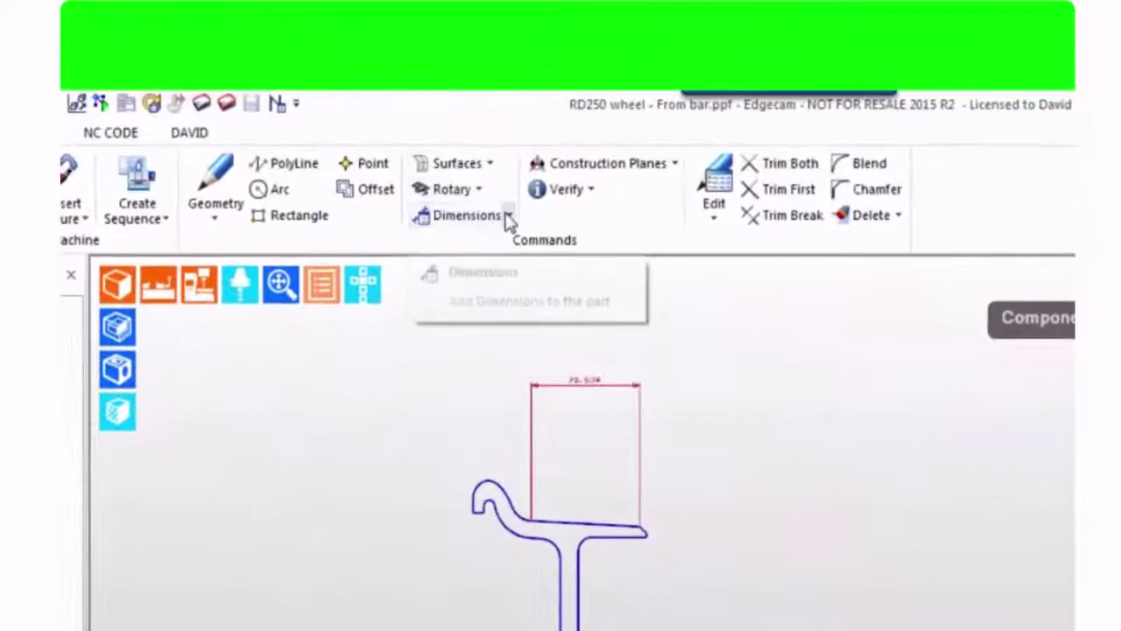
Add a vertical linear dimension between the inner rim faces of the upper and mirrored profiles, placed beyond the wheel's front face.
click(508, 217)
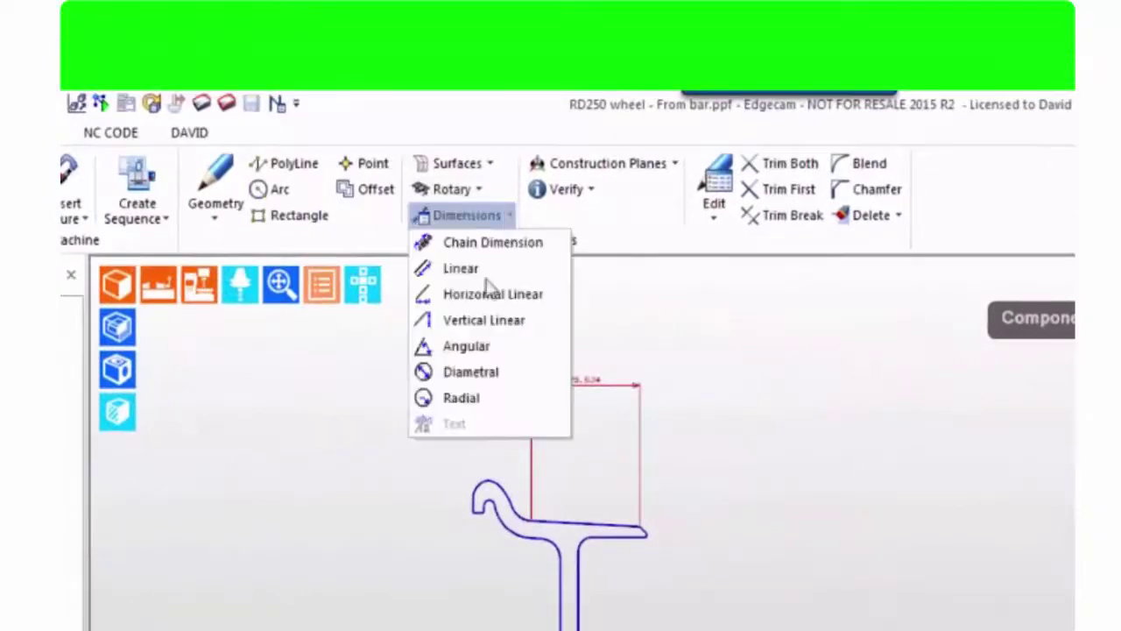
click(462, 331)
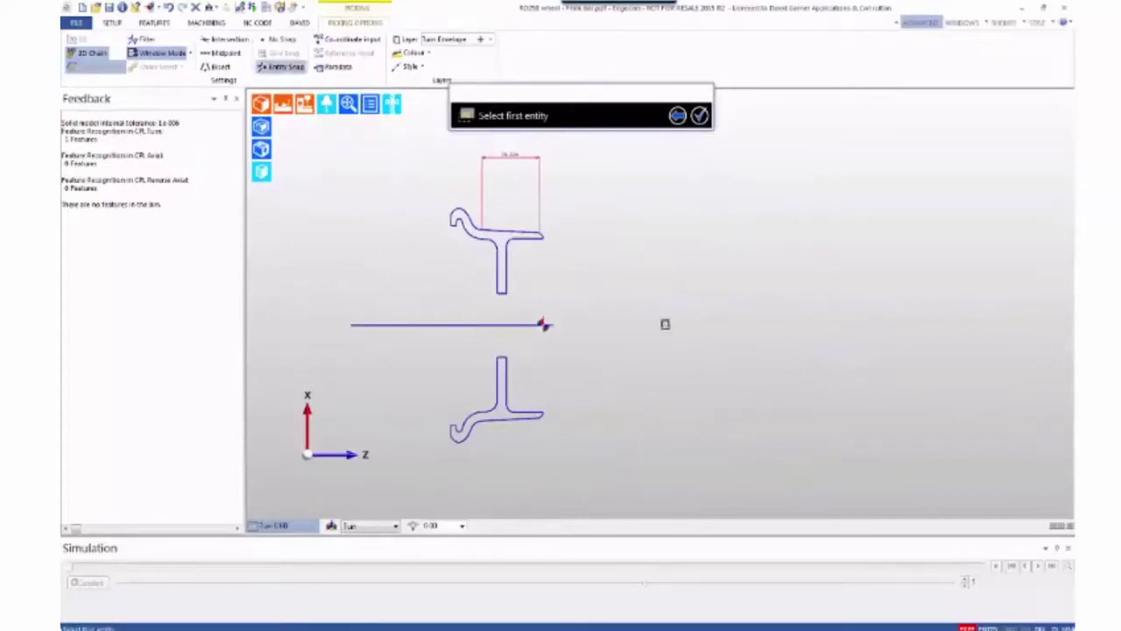
middle_drag(623, 277, 598, 296)
scroll(622, 316, up, 2)
scroll(622, 316, up, 1)
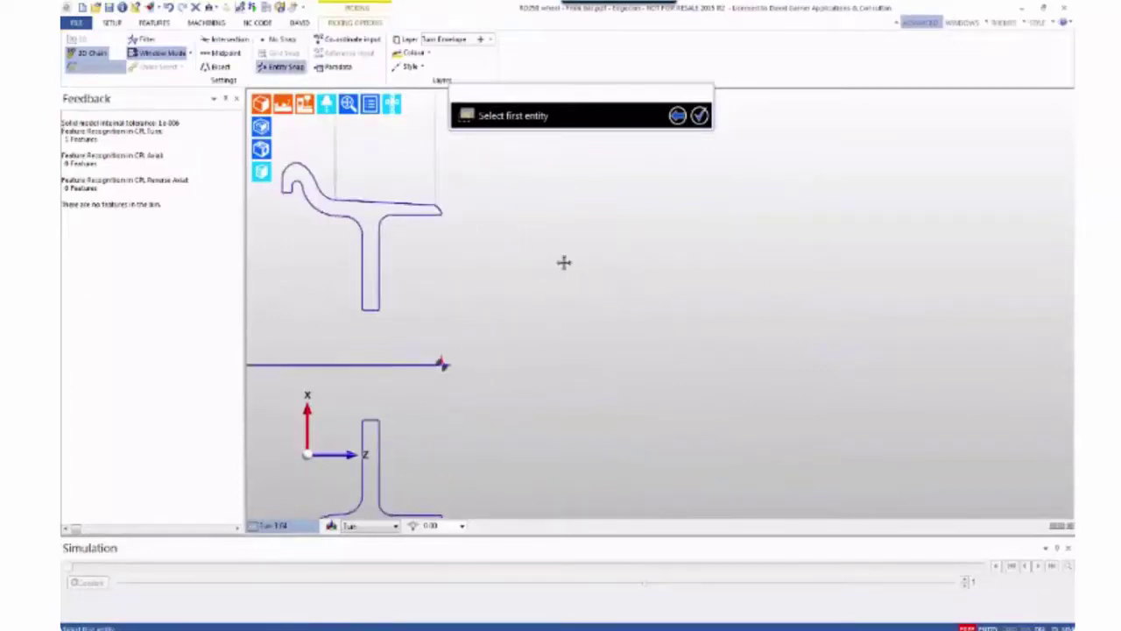
middle_drag(563, 260, 639, 263)
click(494, 220)
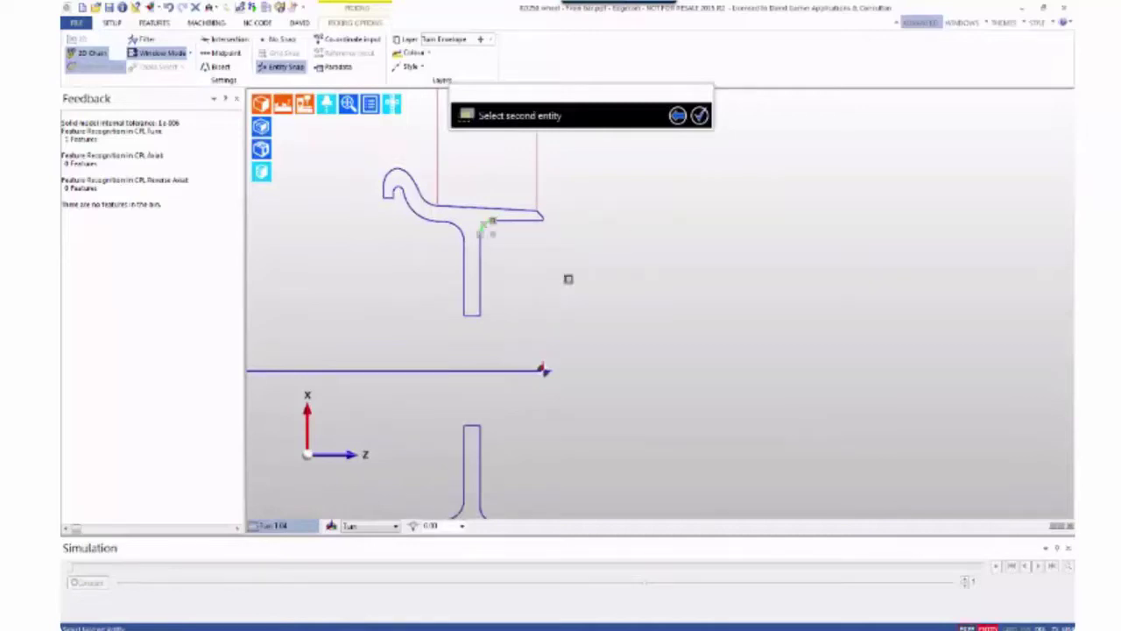
middle_drag(638, 324, 673, 191)
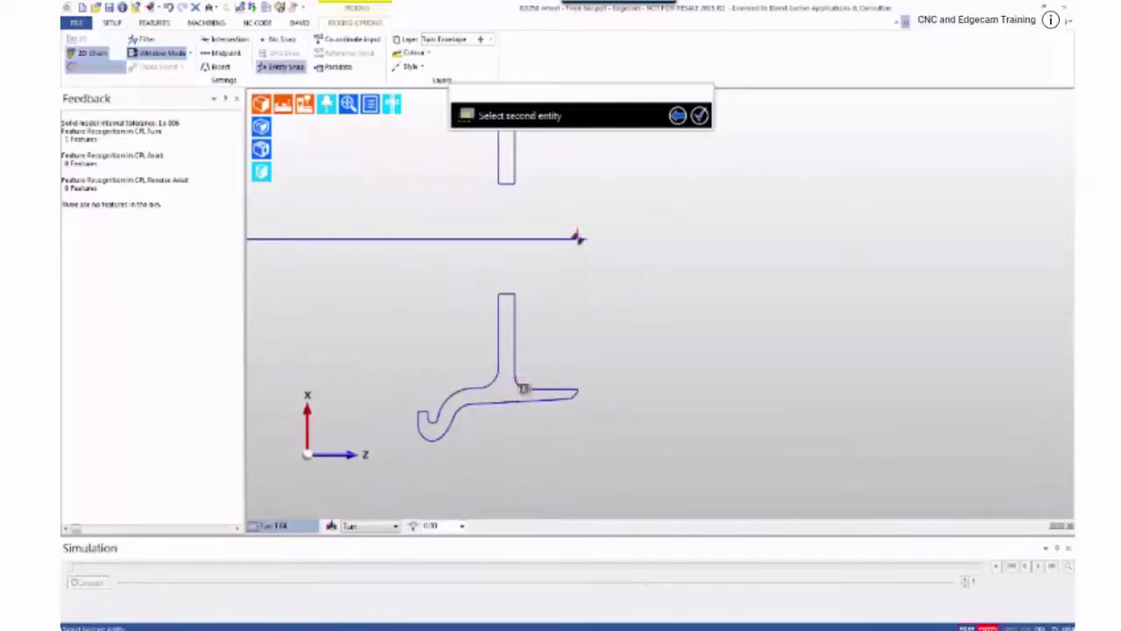
click(525, 388)
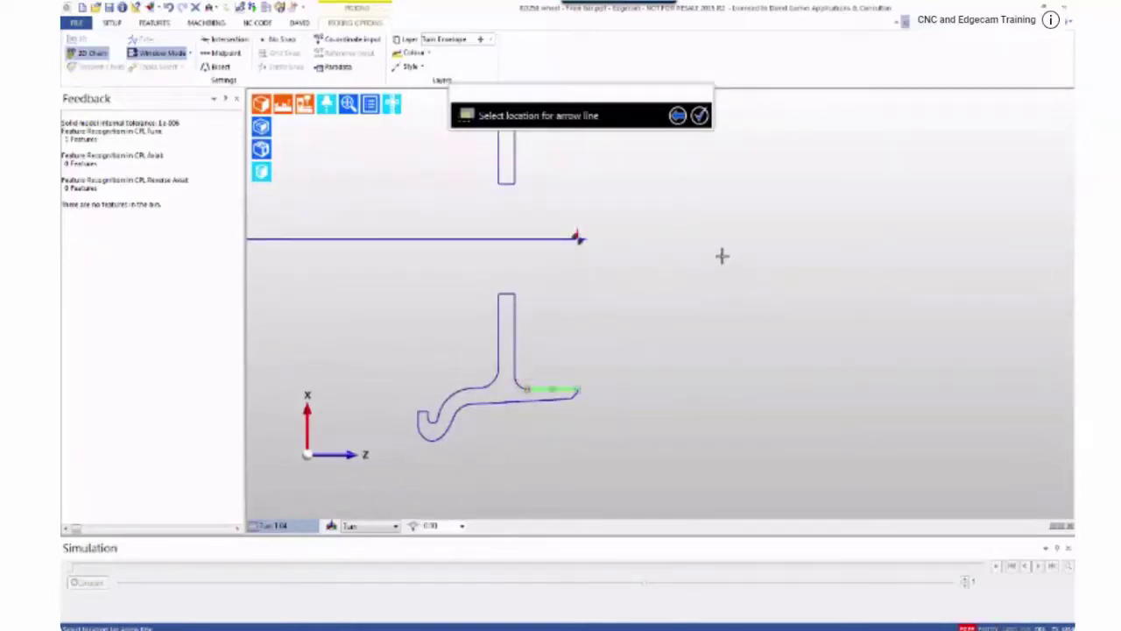
click(722, 255)
middle_drag(671, 248, 663, 363)
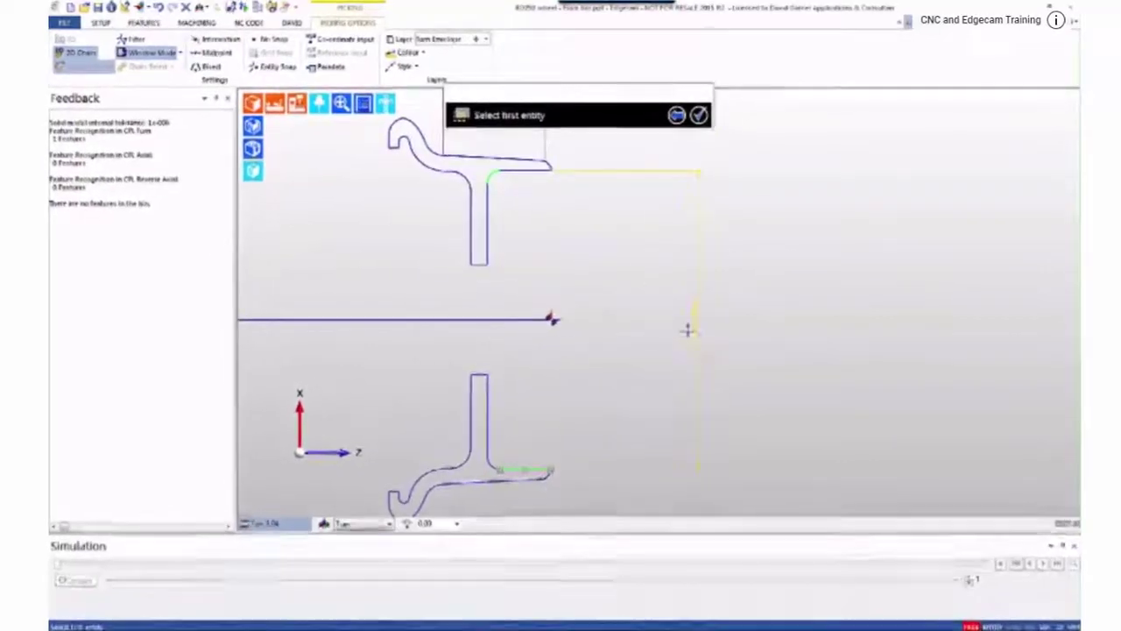
click(698, 115)
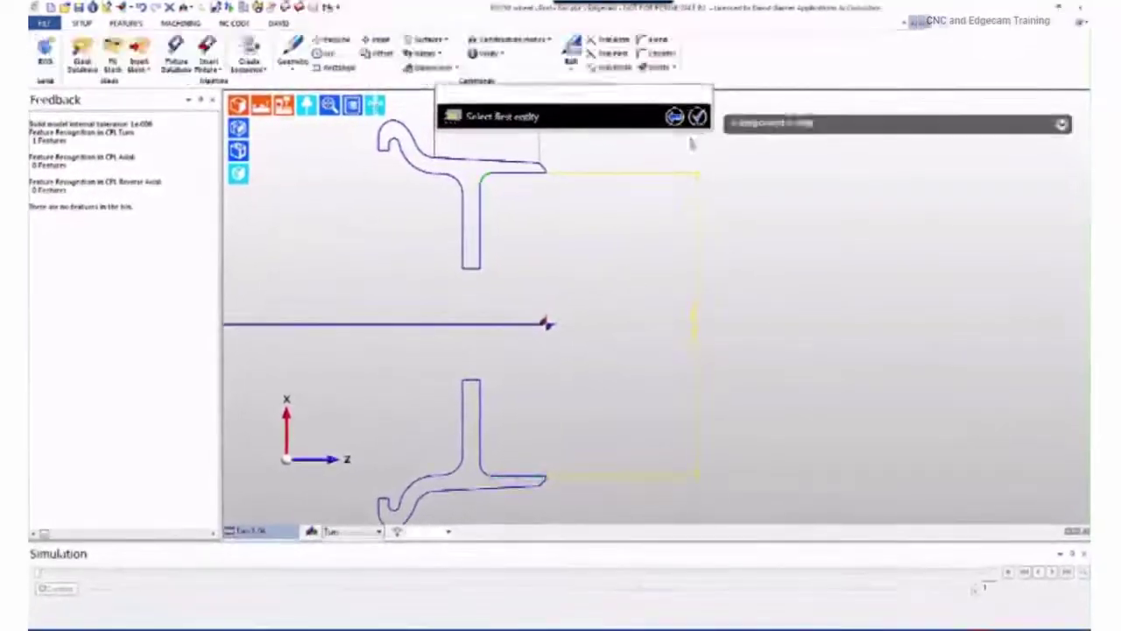
Change the colour of the vertical rim dimension to dark red.
double_click(692, 316)
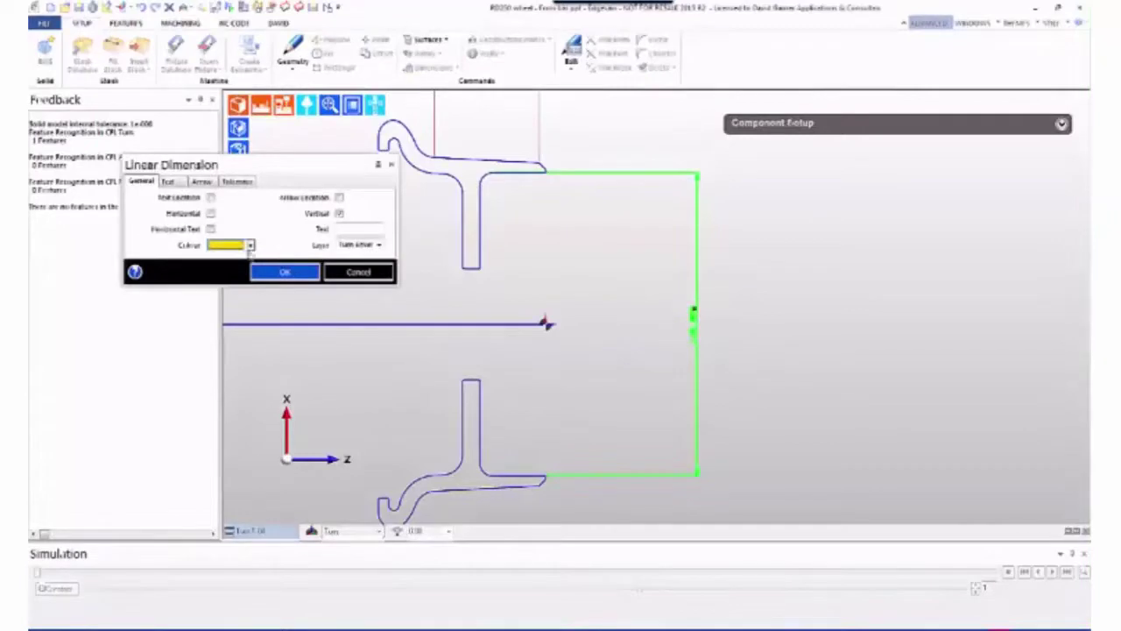
click(249, 245)
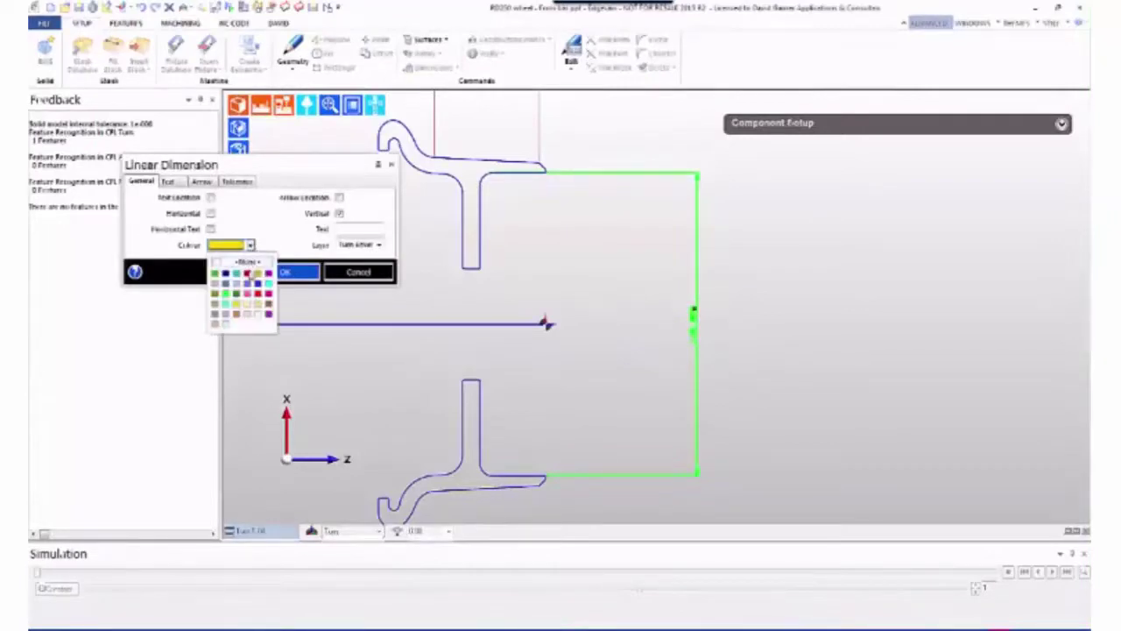
click(248, 274)
click(289, 271)
middle_drag(491, 293, 587, 298)
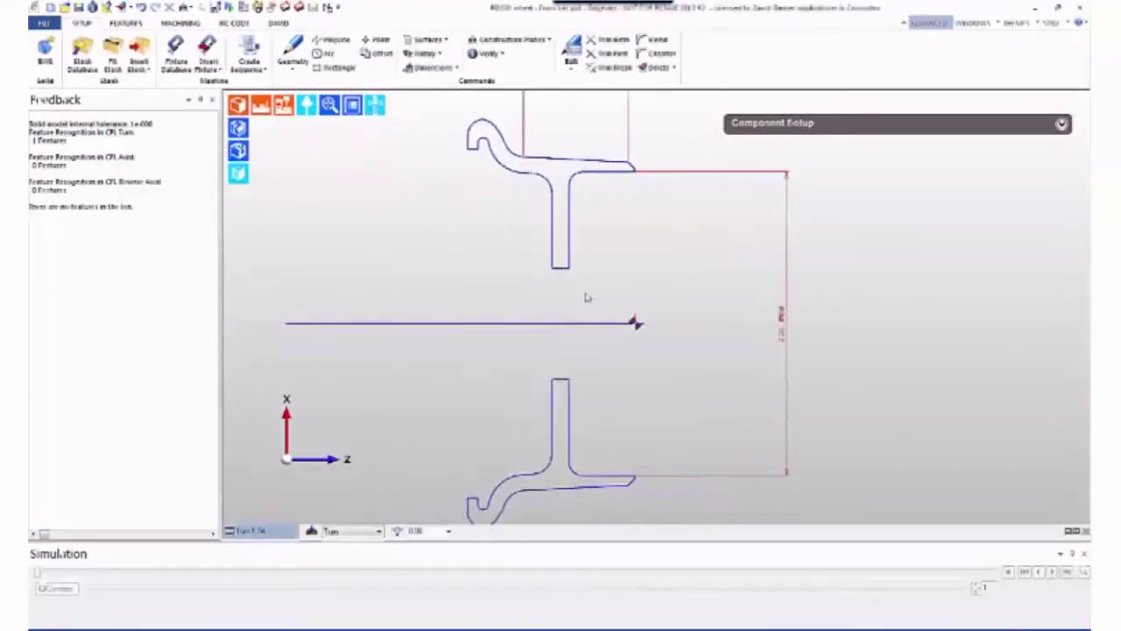
scroll(546, 331, down, 3)
middle_drag(391, 274, 392, 300)
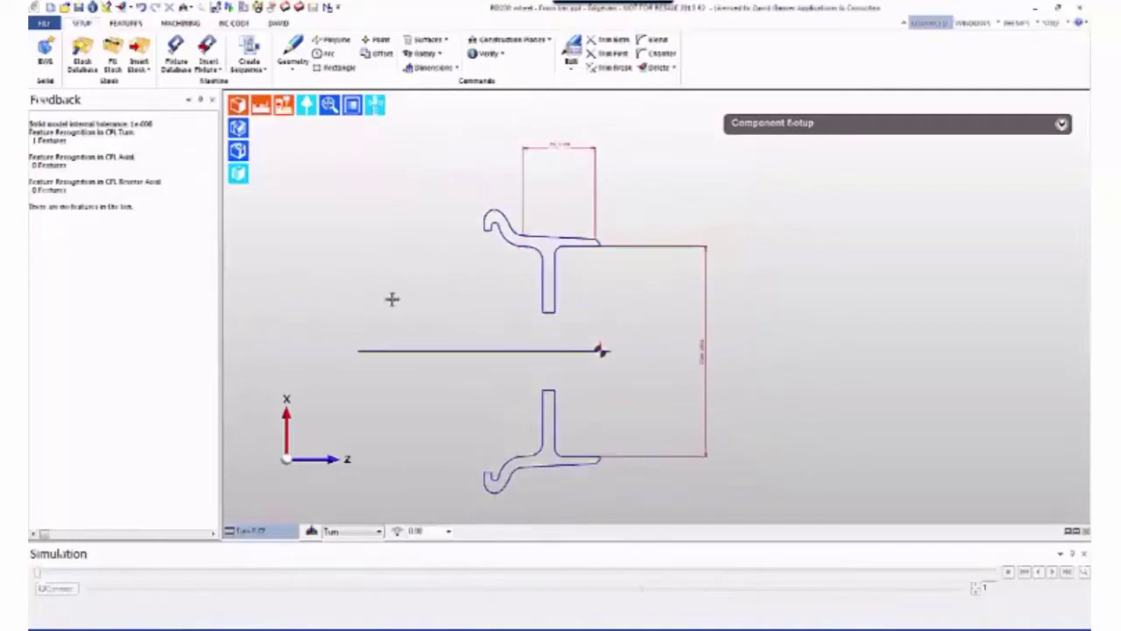